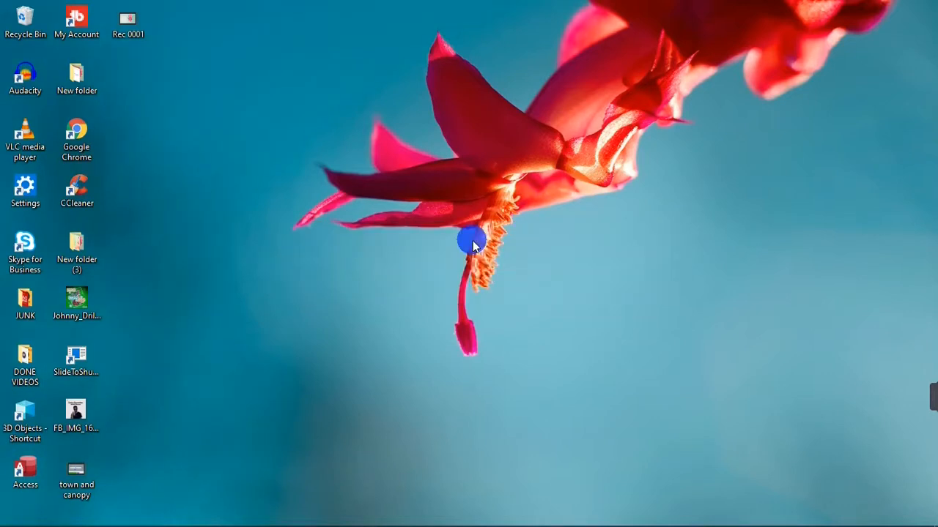
# Step: Find and launch Paint 3D, and start a new blank project
pyautogui.moveTo(22, 522)
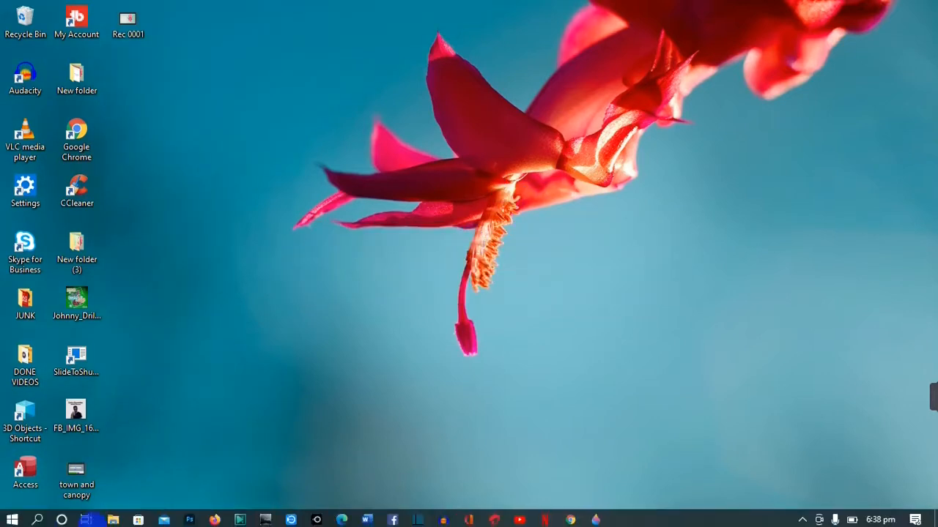
pyautogui.click(37, 518)
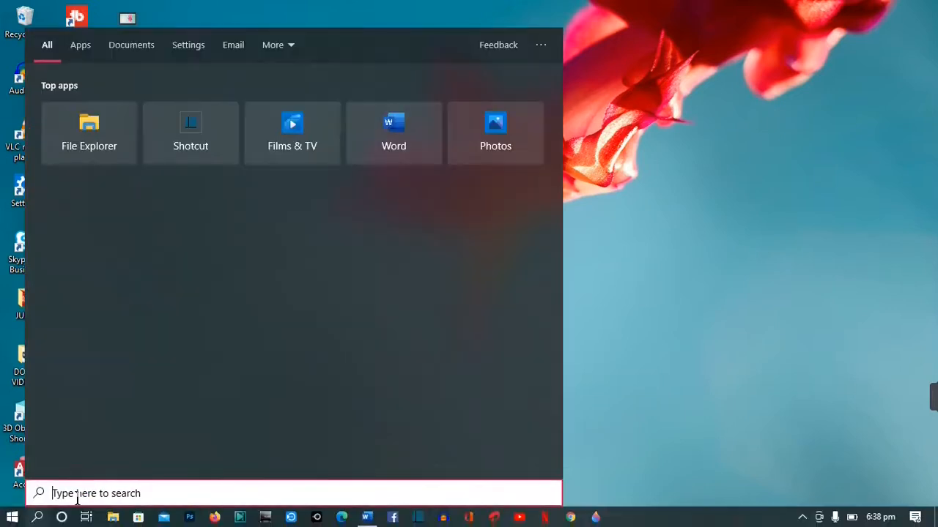
pyautogui.write('PAI')
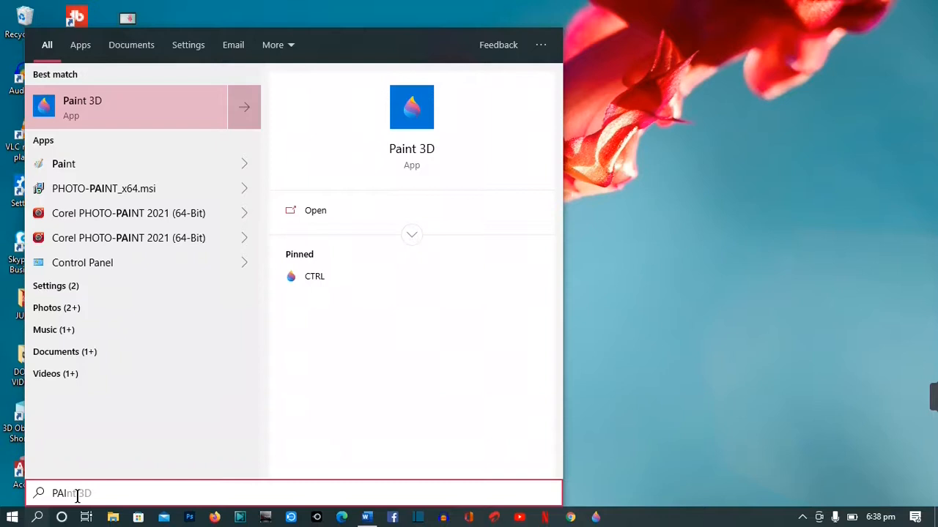
pyautogui.click(320, 211)
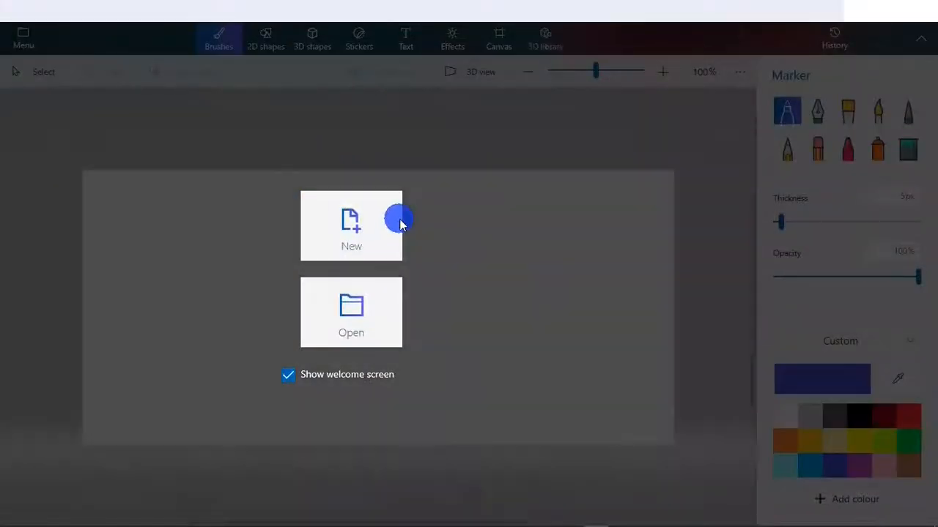
pyautogui.click(367, 223)
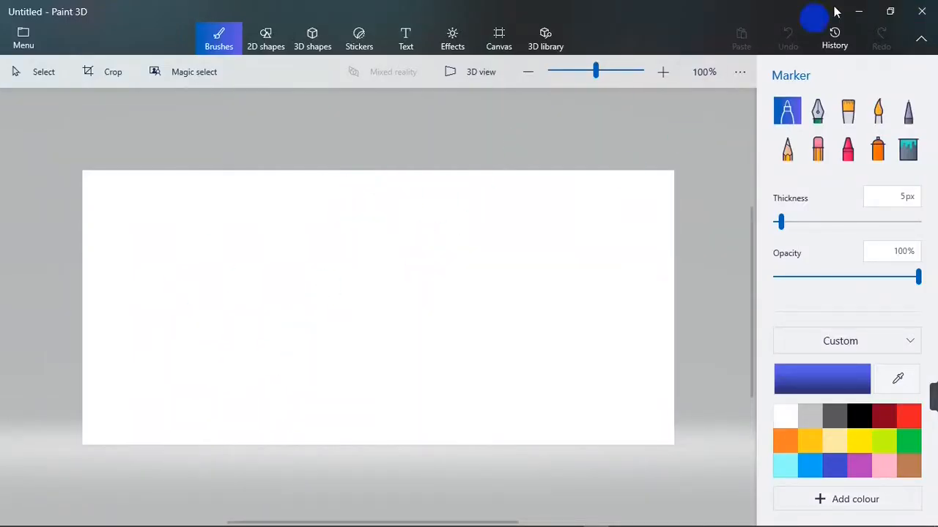
pyautogui.click(857, 10)
pyautogui.doubleClick(76, 415)
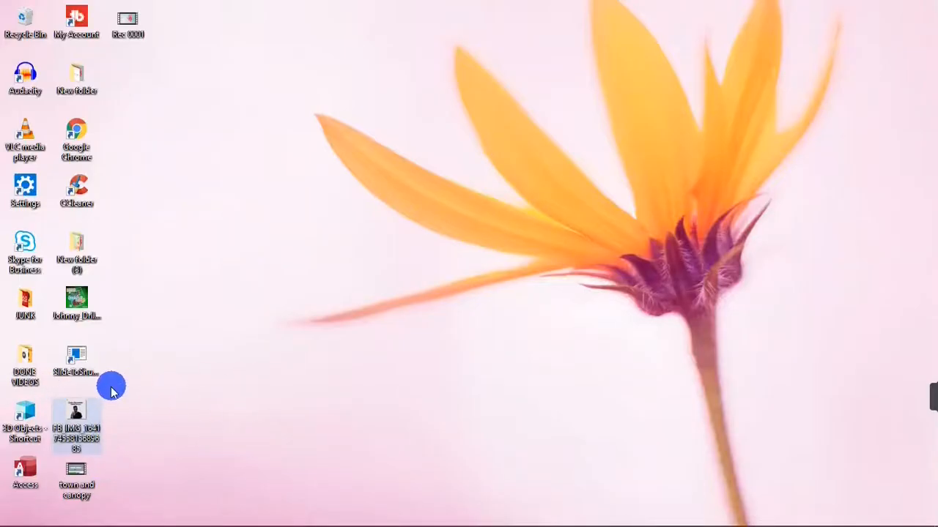
pyautogui.moveTo(86, 427)
pyautogui.mouseDown()
pyautogui.moveTo(684, 517)
pyautogui.moveTo(608, 518)
pyautogui.moveTo(431, 369)
pyautogui.mouseUp()
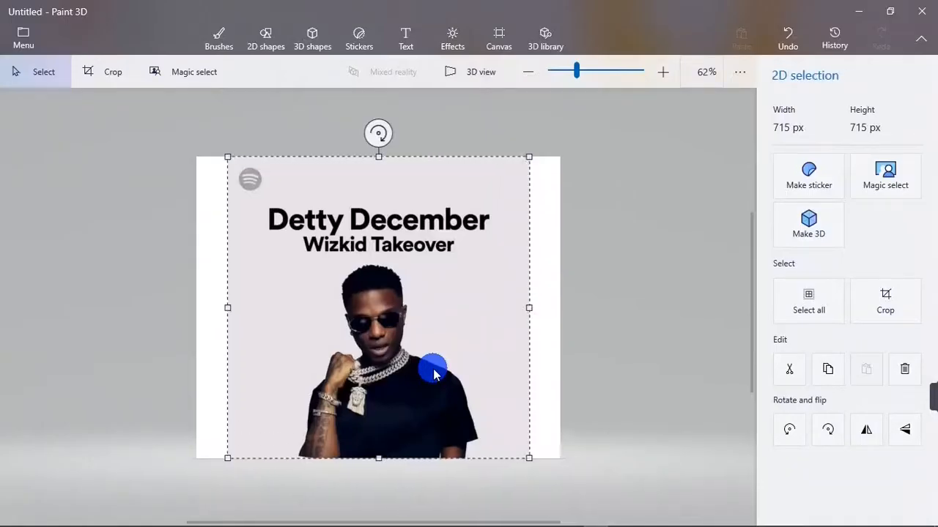
pyautogui.click(375, 225)
pyautogui.click(28, 34)
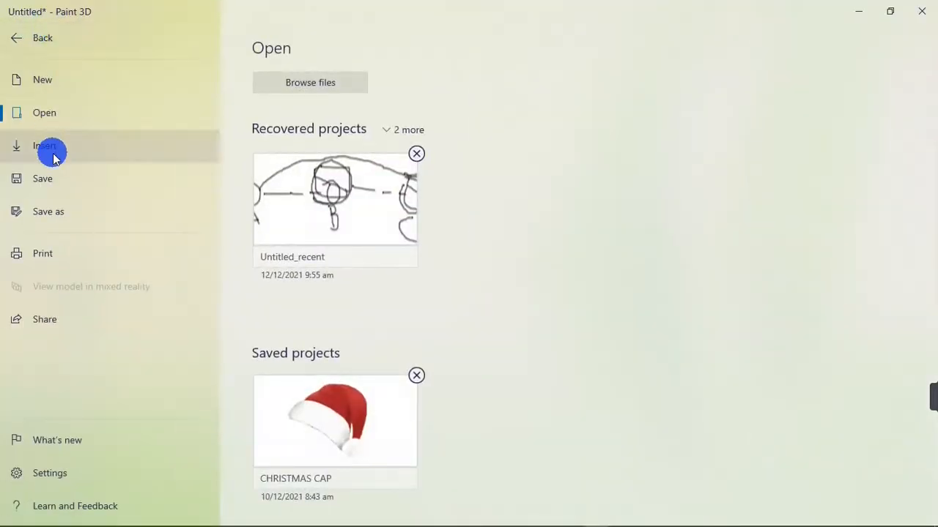
pyautogui.click(51, 150)
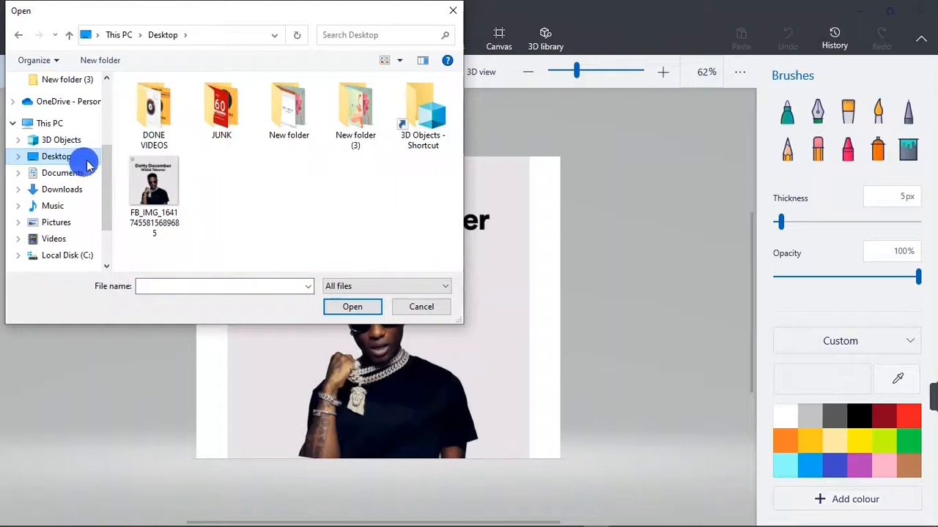
pyautogui.click(136, 205)
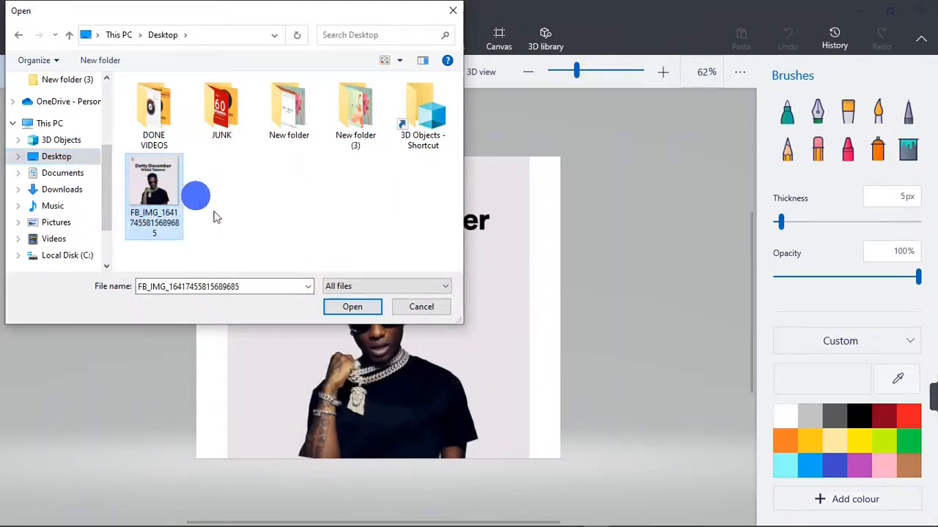
pyautogui.click(350, 310)
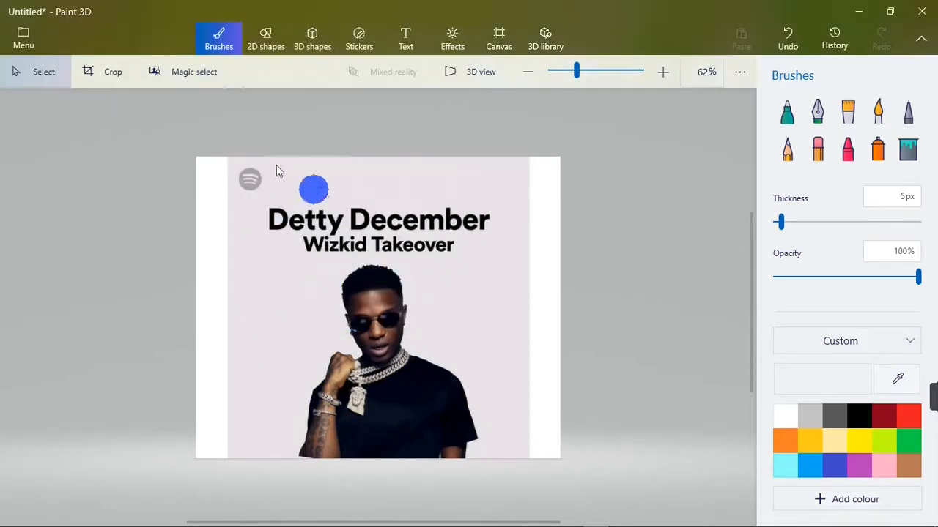
# Step: Start a Magic select with the focus box tightened around the man, excluding the title text, and generate the cutout
pyautogui.click(180, 72)
pyautogui.moveTo(203, 155); pyautogui.dragTo(304, 257)
pyautogui.moveTo(561, 458); pyautogui.dragTo(480, 459)
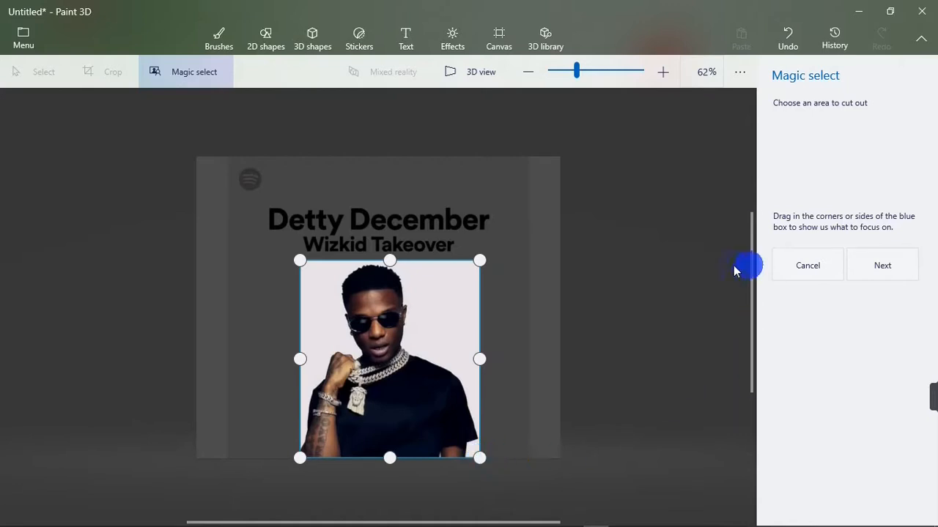
pyautogui.click(881, 268)
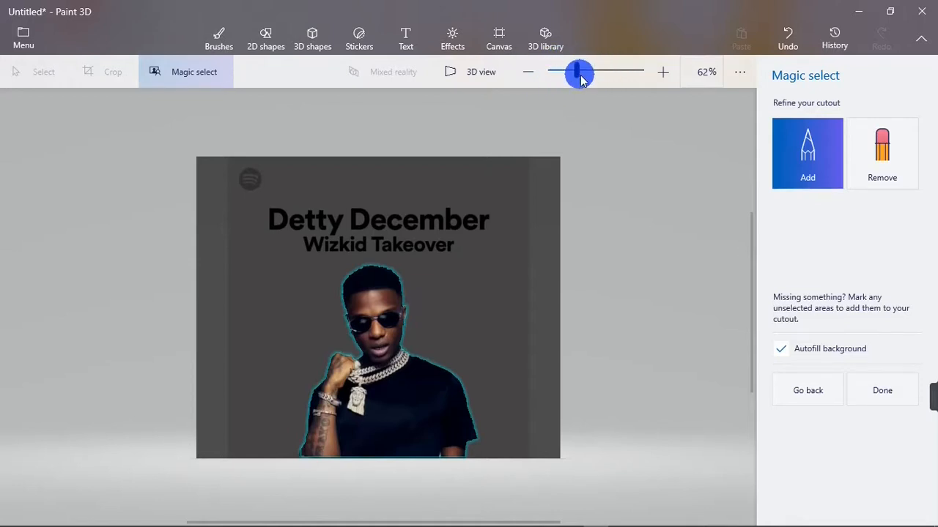
# Step: Remove the small light gap between the shirt and the arm at the picture's lower edge from the cutout
pyautogui.moveTo(578, 76)
pyautogui.mouseDown()
pyautogui.moveTo(612, 76)
pyautogui.moveTo(595, 77)
pyautogui.mouseUp()
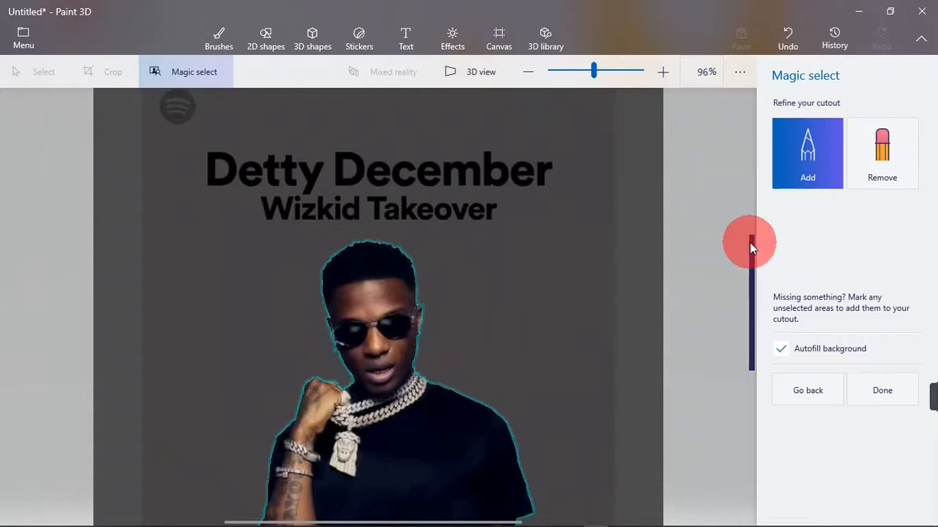
pyautogui.moveTo(750, 242); pyautogui.dragTo(577, 299)
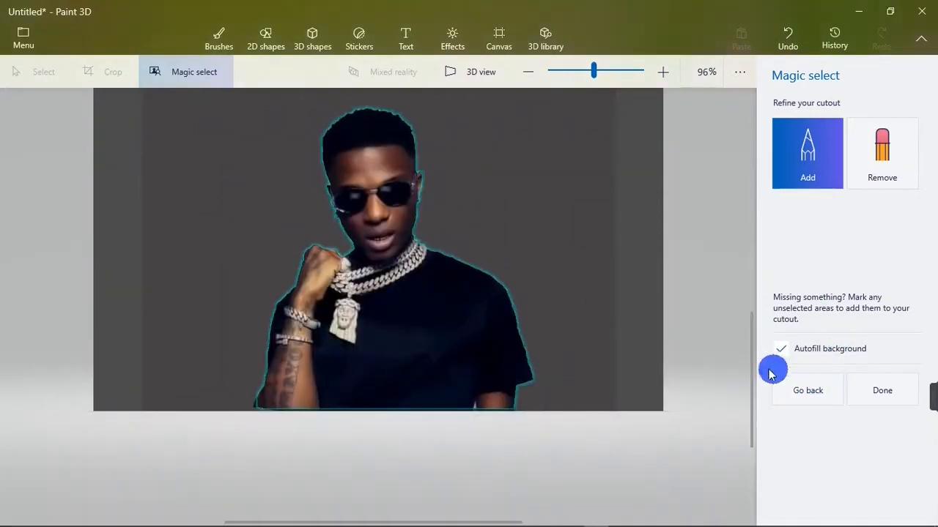
pyautogui.moveTo(749, 346); pyautogui.dragTo(750, 378)
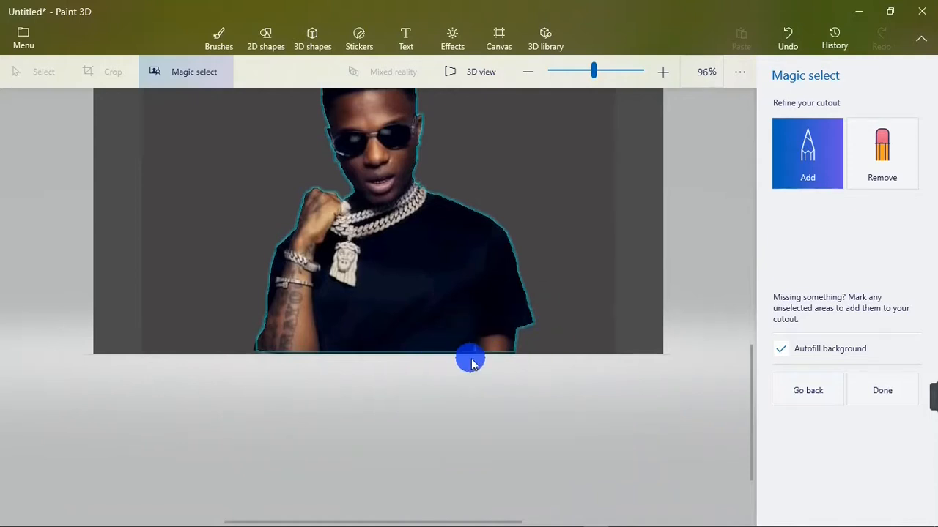
pyautogui.moveTo(592, 67); pyautogui.dragTo(598, 71)
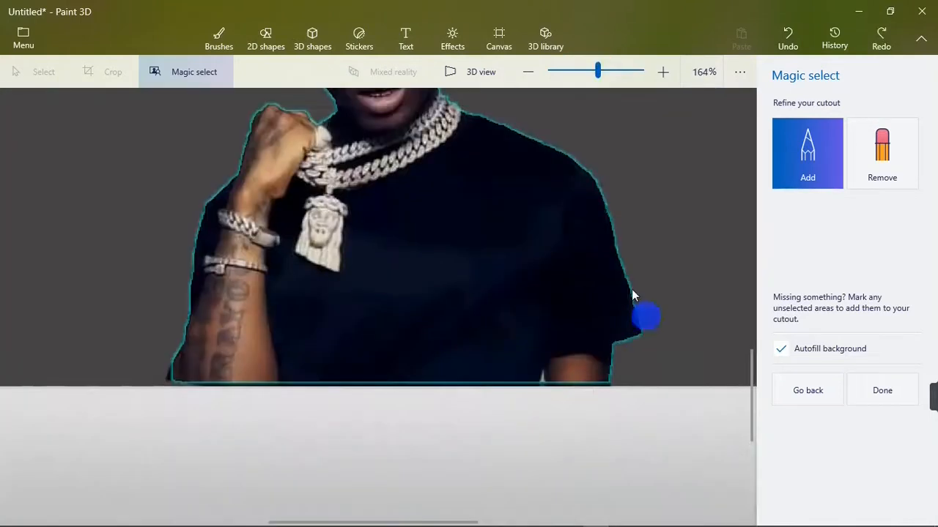
pyautogui.click(883, 167)
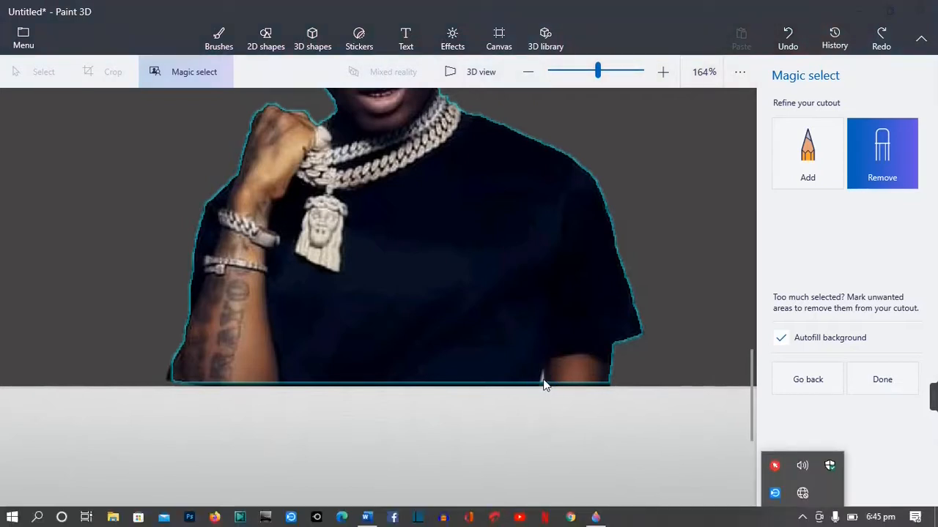
pyautogui.click(543, 380)
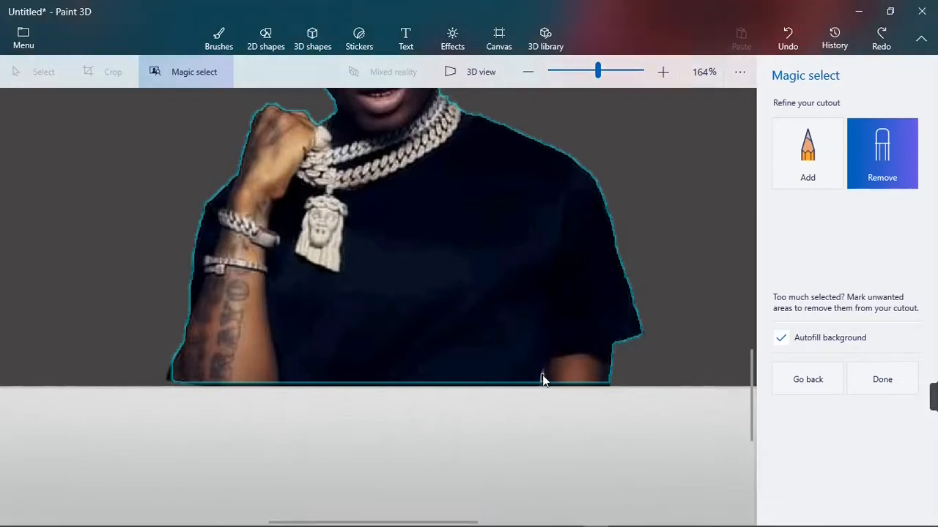
pyautogui.click(542, 378)
# Step: Add a patch of background beside the man's neck to the cutout and erase that patch again
pyautogui.moveTo(751, 366); pyautogui.dragTo(748, 282)
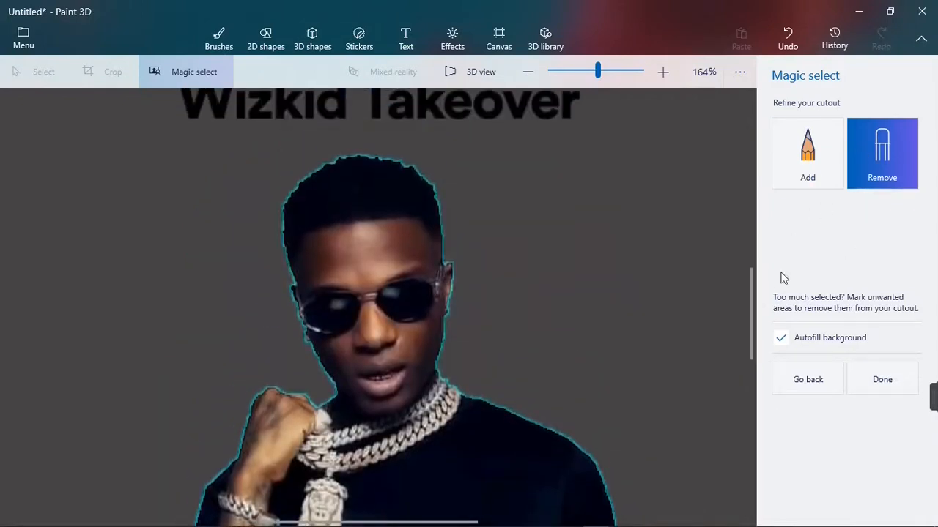
pyautogui.click(807, 166)
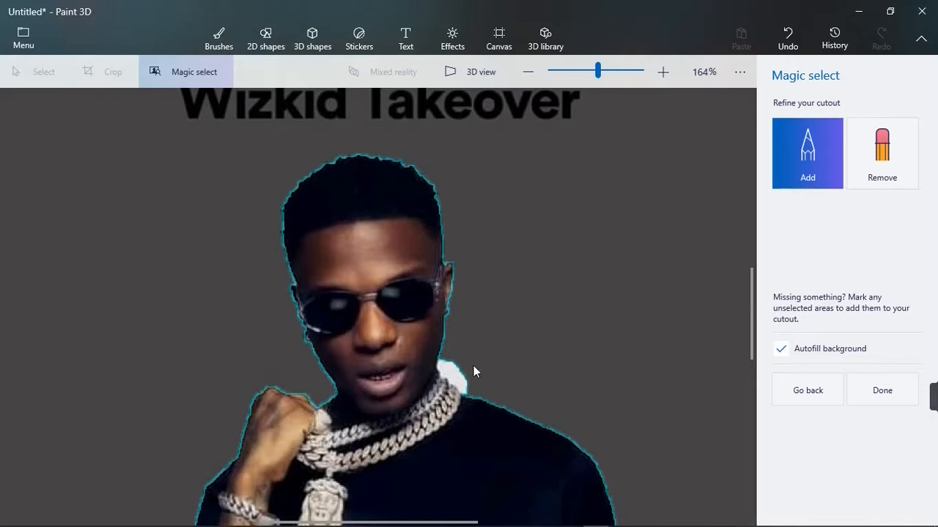
pyautogui.click(887, 157)
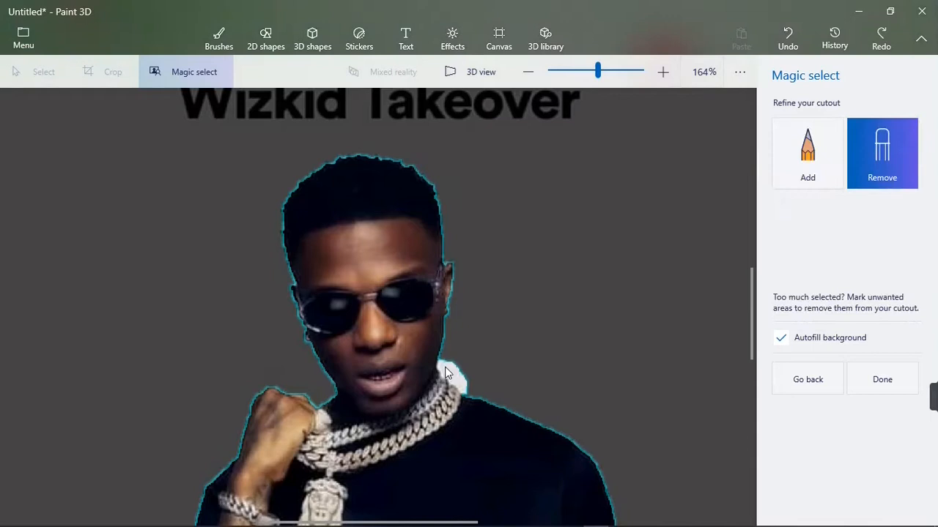
pyautogui.moveTo(460, 380); pyautogui.dragTo(461, 381)
pyautogui.moveTo(458, 359); pyautogui.dragTo(463, 378)
pyautogui.moveTo(445, 359); pyautogui.dragTo(465, 384)
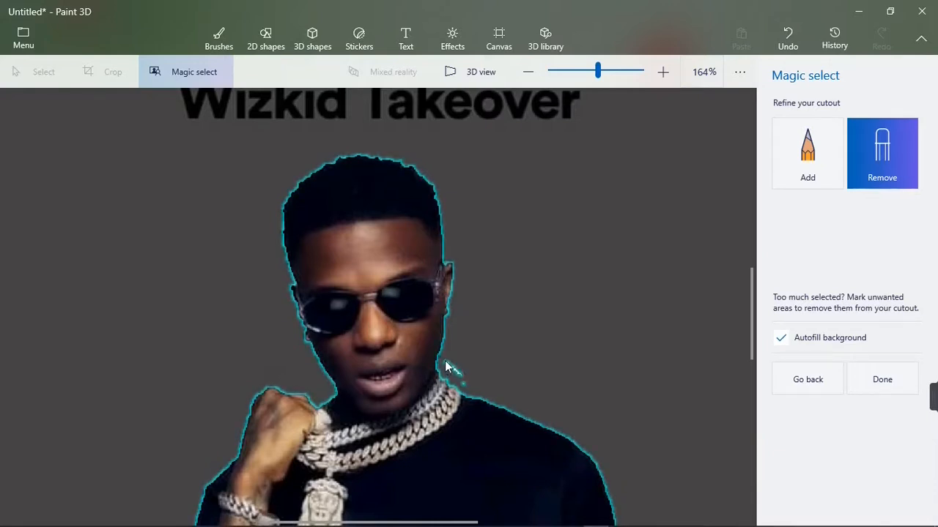
pyautogui.moveTo(461, 376); pyautogui.dragTo(462, 377)
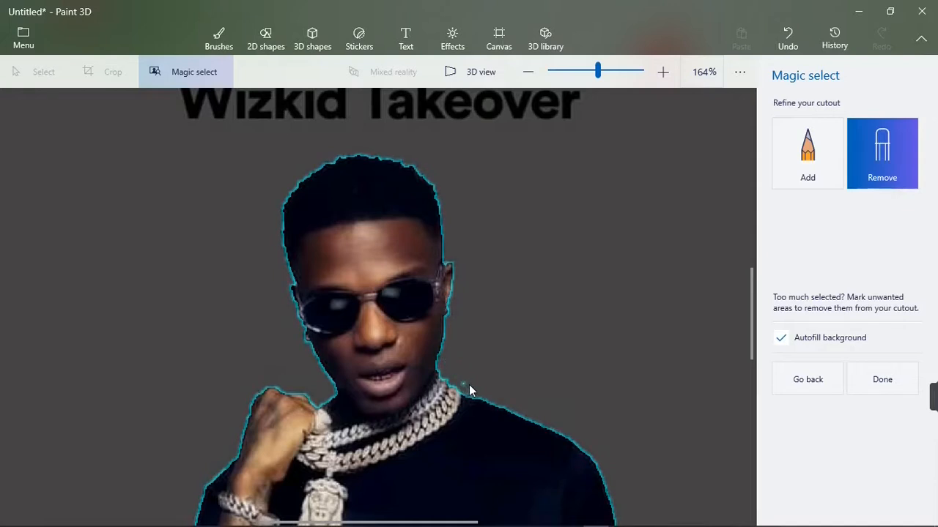
# Step: Switch Autofill background off and on again, and finish the Magic select cutout
pyautogui.click(582, 71)
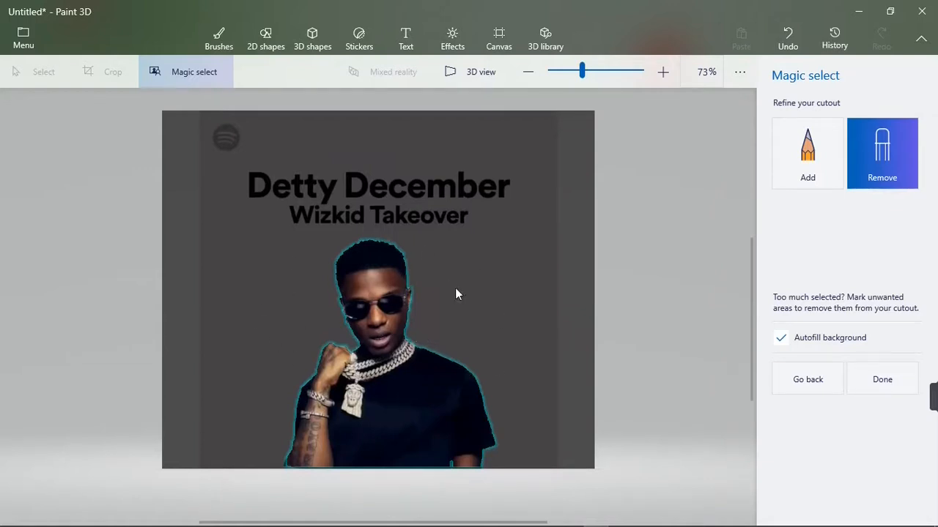
pyautogui.click(779, 341)
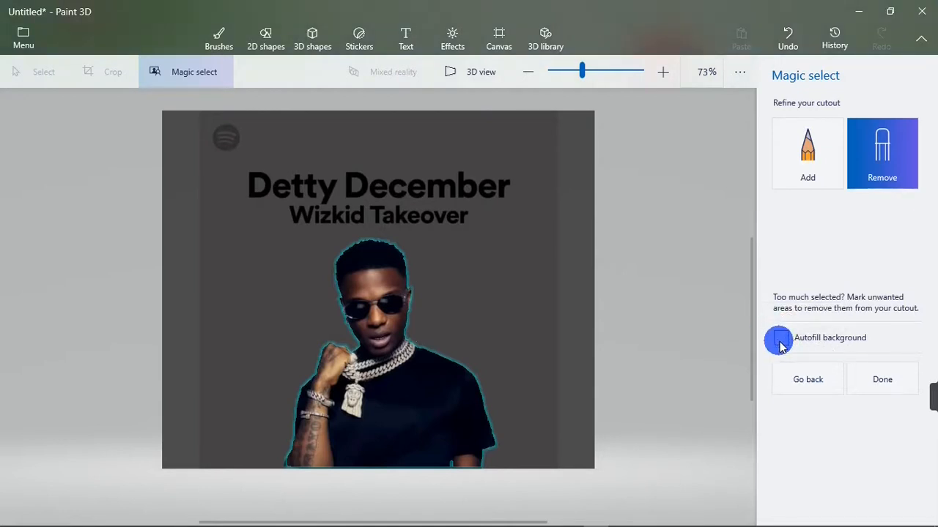
pyautogui.click(781, 342)
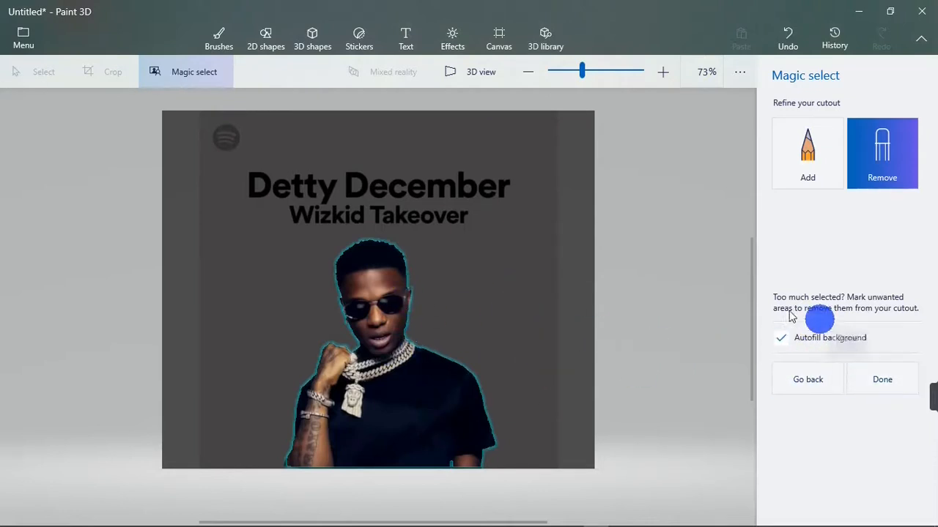
pyautogui.click(893, 385)
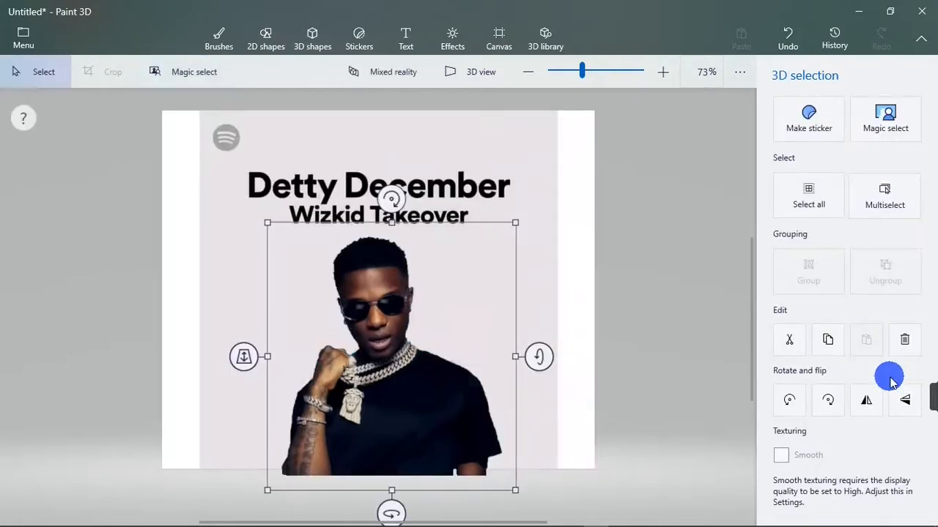
# Step: Move the man's cutout away from its original spot and reposition it over the title text near the canvas centre
pyautogui.moveTo(377, 383); pyautogui.dragTo(476, 272)
pyautogui.moveTo(394, 259); pyautogui.dragTo(112, 211)
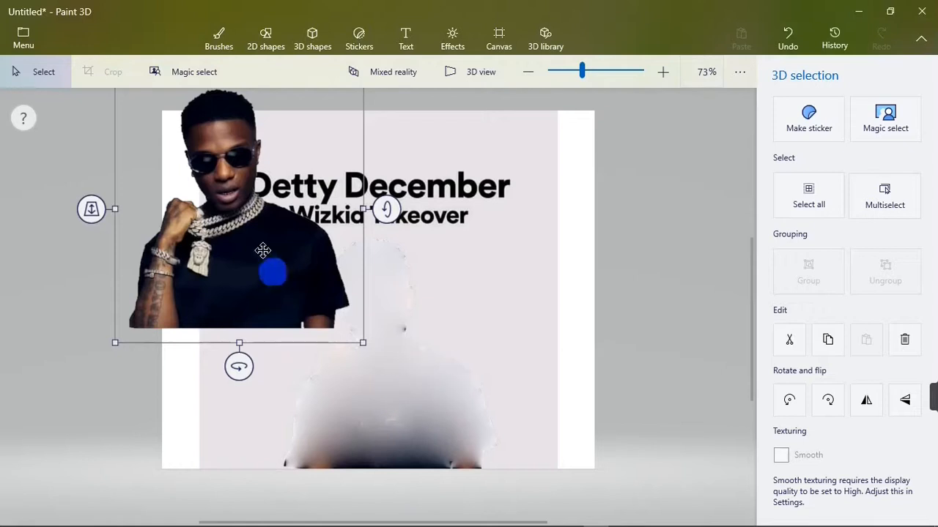
pyautogui.click(254, 225)
pyautogui.moveTo(254, 225); pyautogui.dragTo(358, 287)
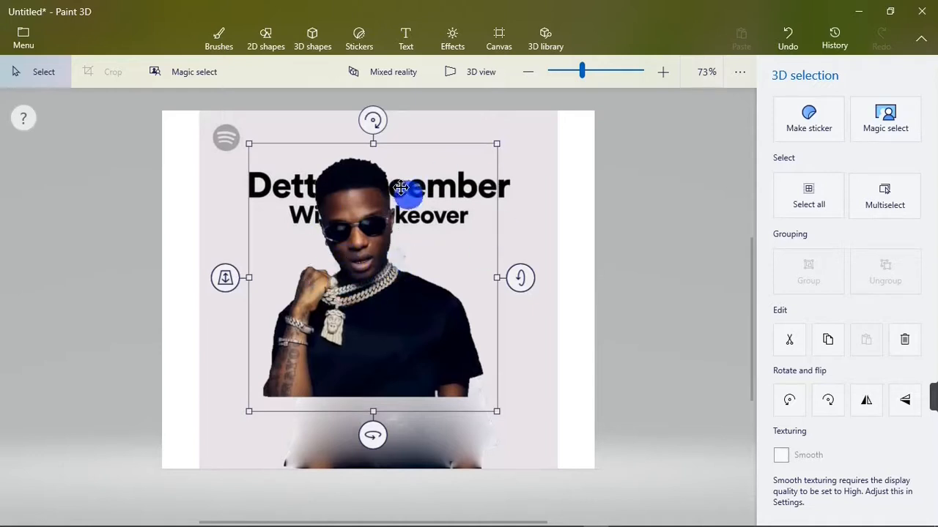
# Step: Copy the man's cutout and paste it onto the blank canvas of a new project
pyautogui.rightClick(359, 208)
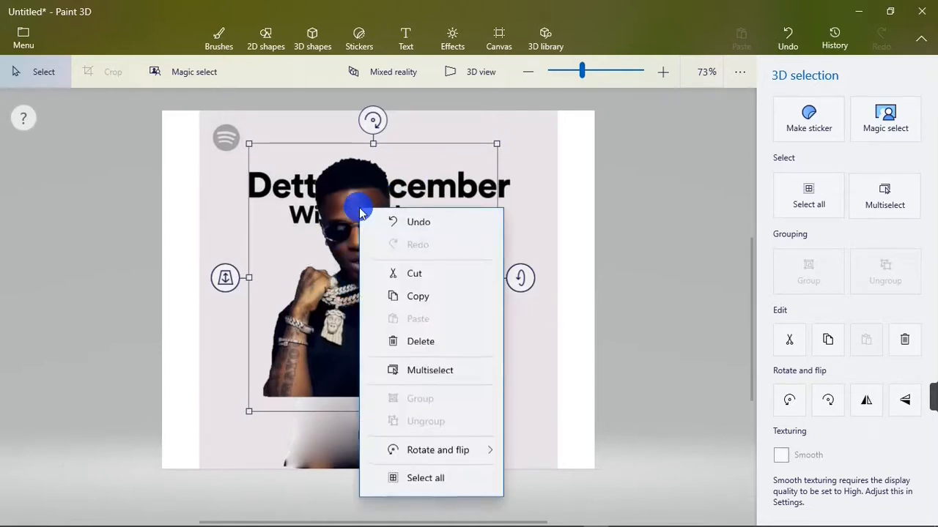
pyautogui.click(448, 301)
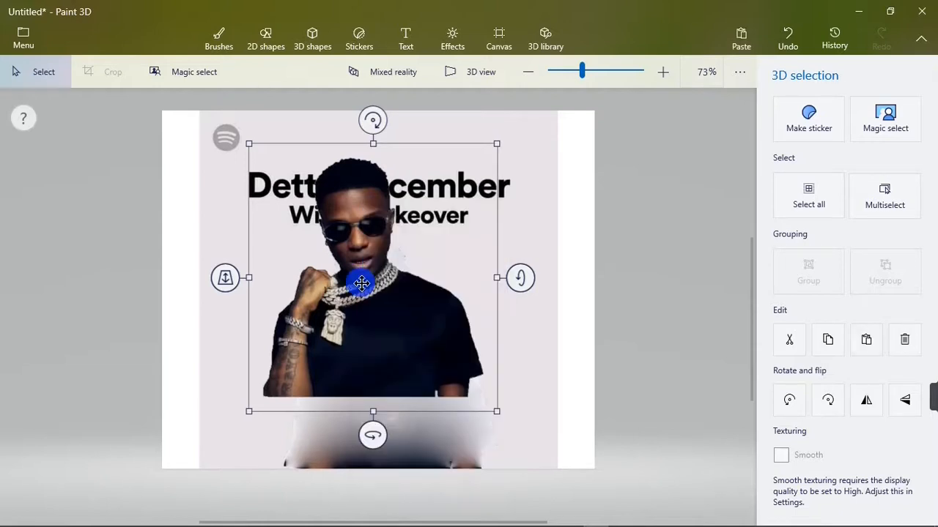
pyautogui.click(885, 195)
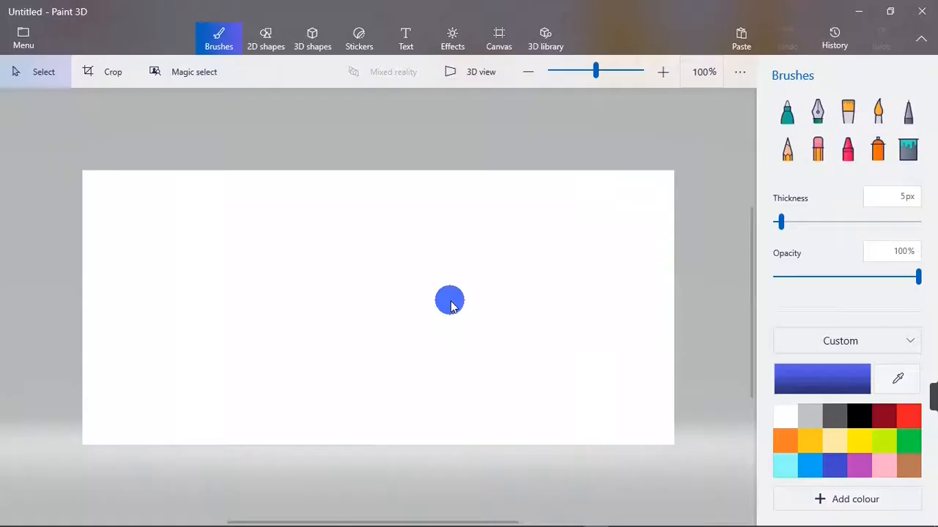
pyautogui.rightClick(303, 211)
pyautogui.click(342, 311)
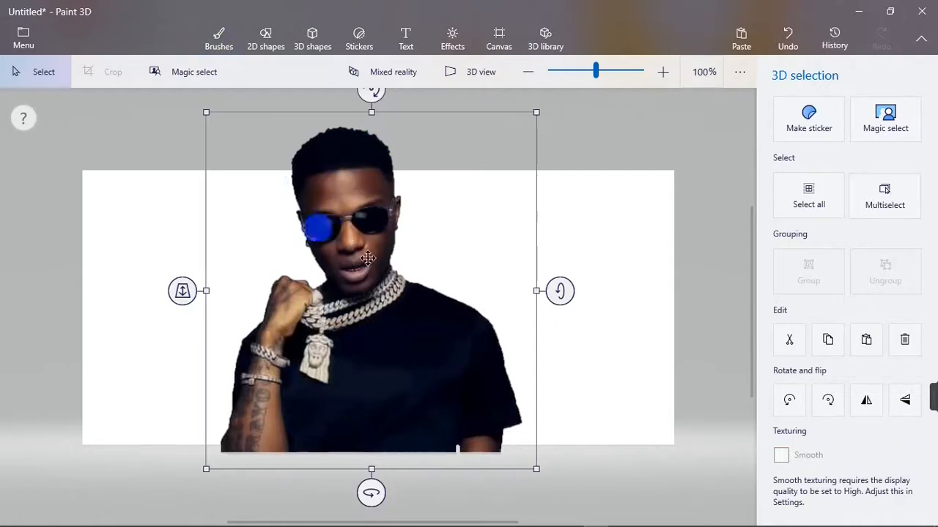
pyautogui.press('ctrl')
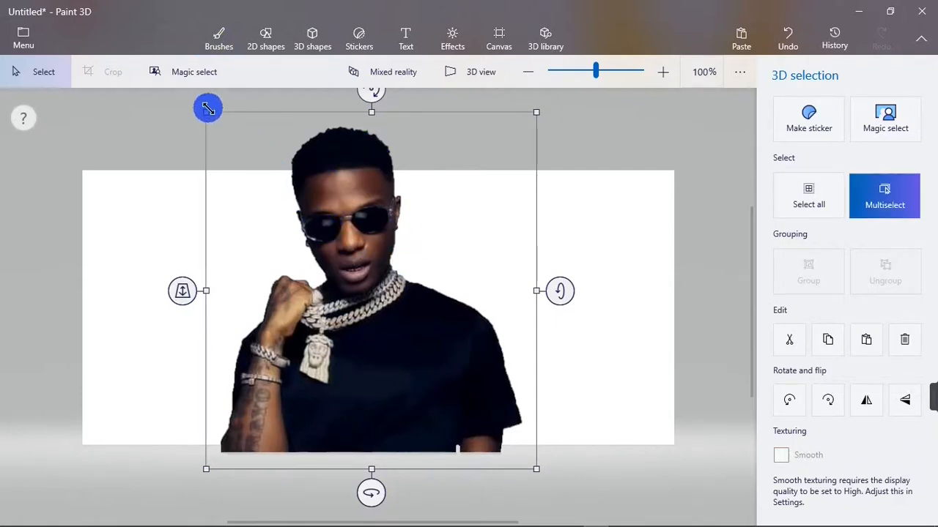
# Step: Shrink the man's cutout to fit within the canvas height and position it on the canvas with its base near the lower edge
pyautogui.moveTo(208, 109); pyautogui.dragTo(285, 192)
pyautogui.moveTo(444, 335); pyautogui.dragTo(413, 326)
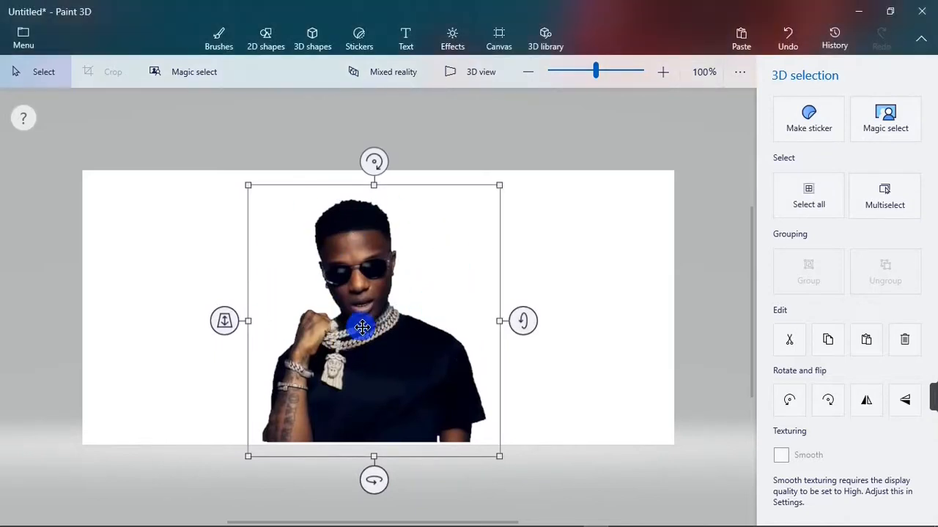
# Step: Set up saving a copy of the project as a PNG image with transparency enabled
pyautogui.click(29, 38)
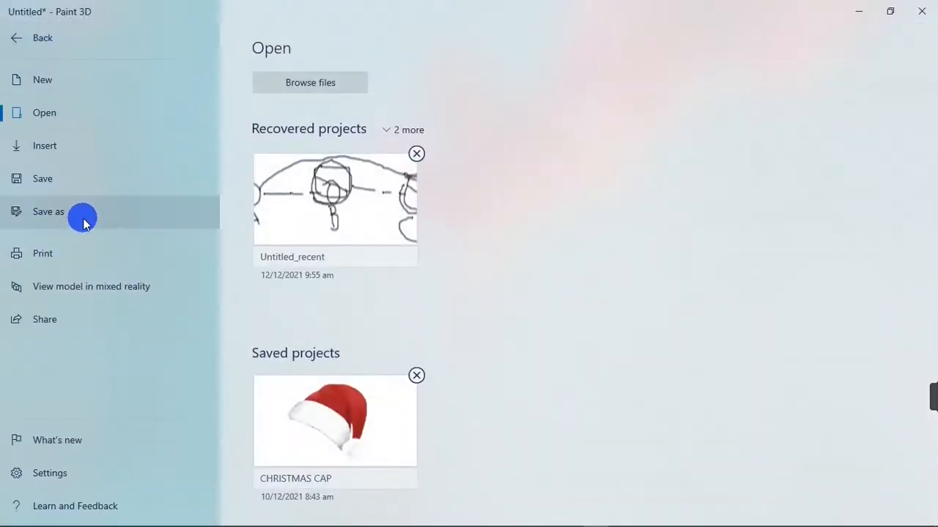
pyautogui.click(83, 222)
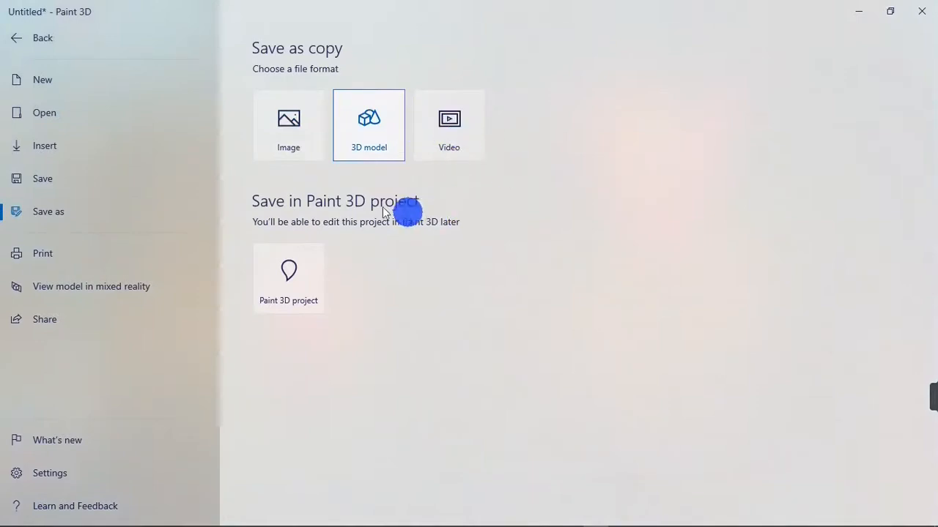
pyautogui.click(302, 123)
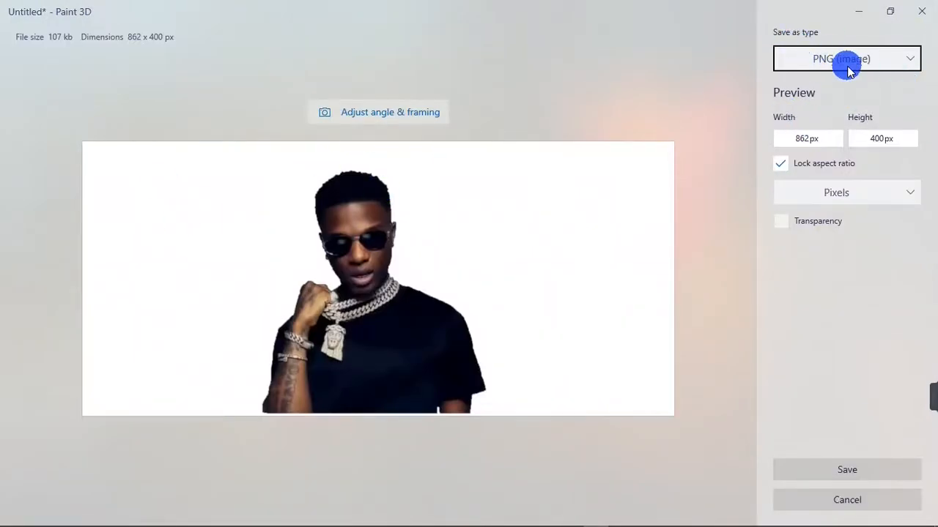
pyautogui.click(900, 60)
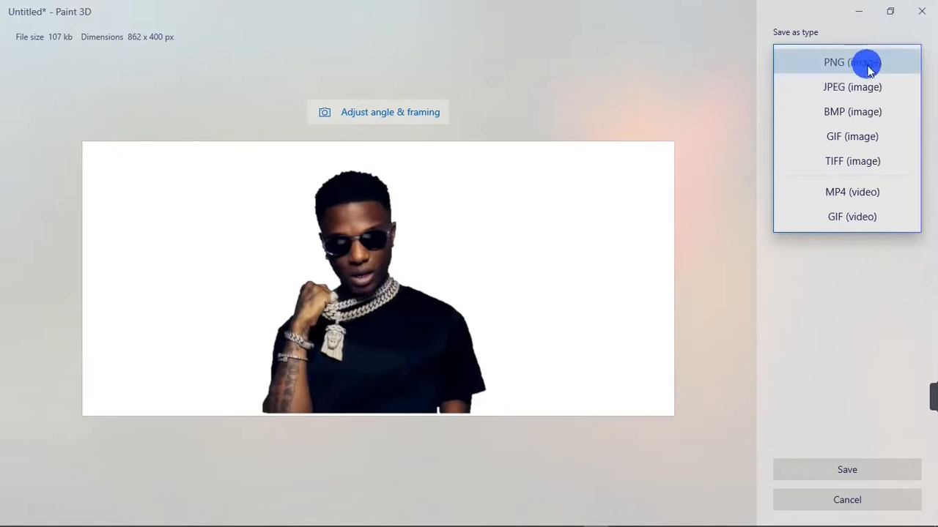
pyautogui.click(851, 322)
pyautogui.click(888, 66)
pyautogui.click(872, 71)
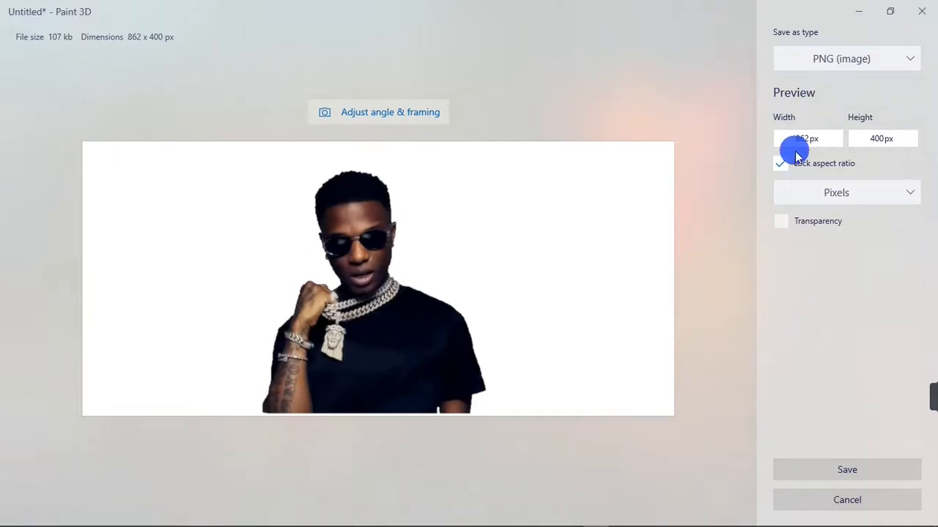
pyautogui.click(781, 222)
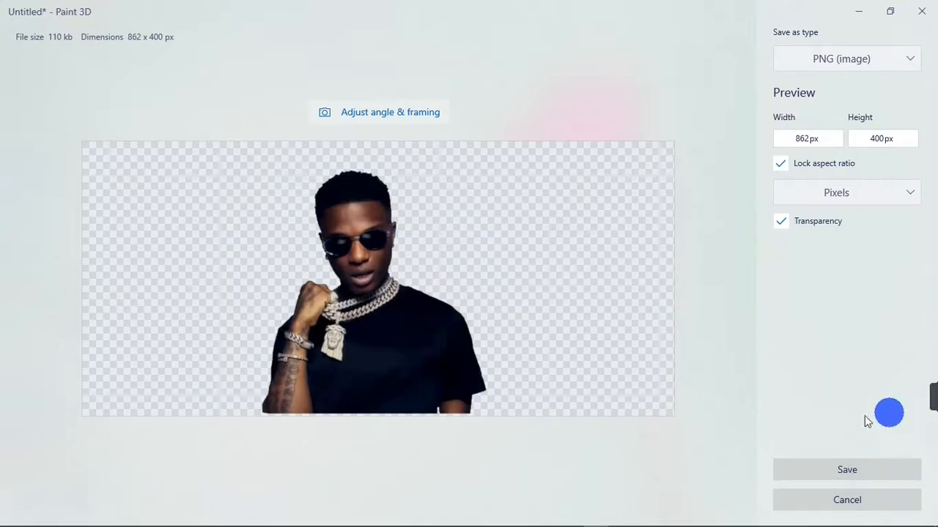
# Step: Save the transparent image to the Desktop with the file name WIZKID
pyautogui.click(851, 474)
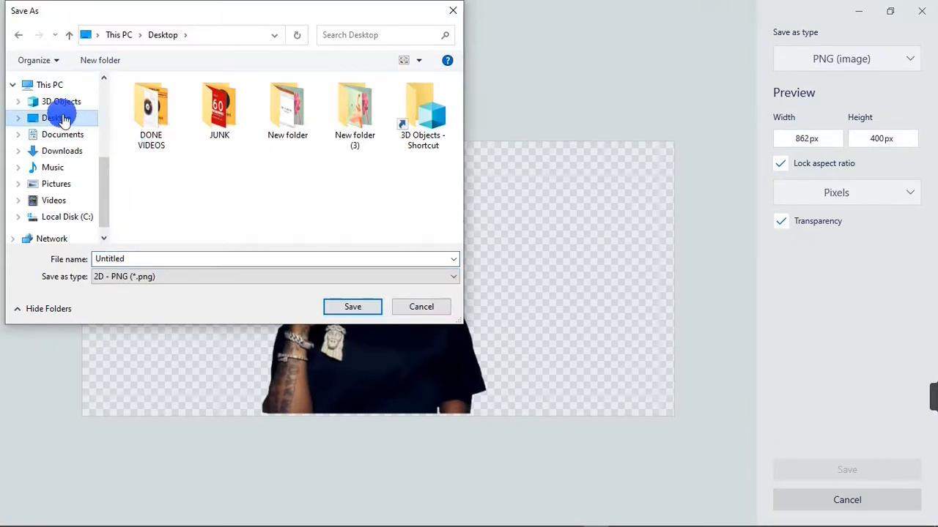
pyautogui.moveTo(130, 261); pyautogui.dragTo(4, 261)
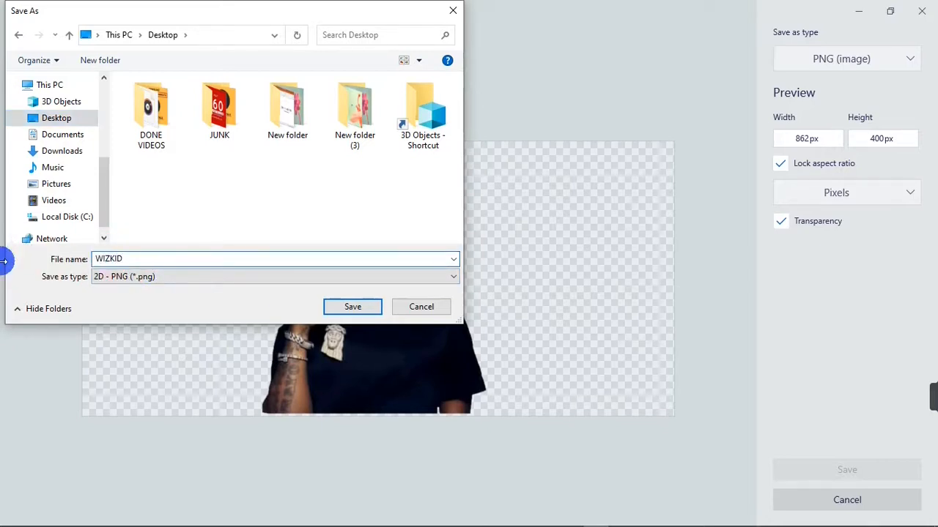
pyautogui.click(364, 311)
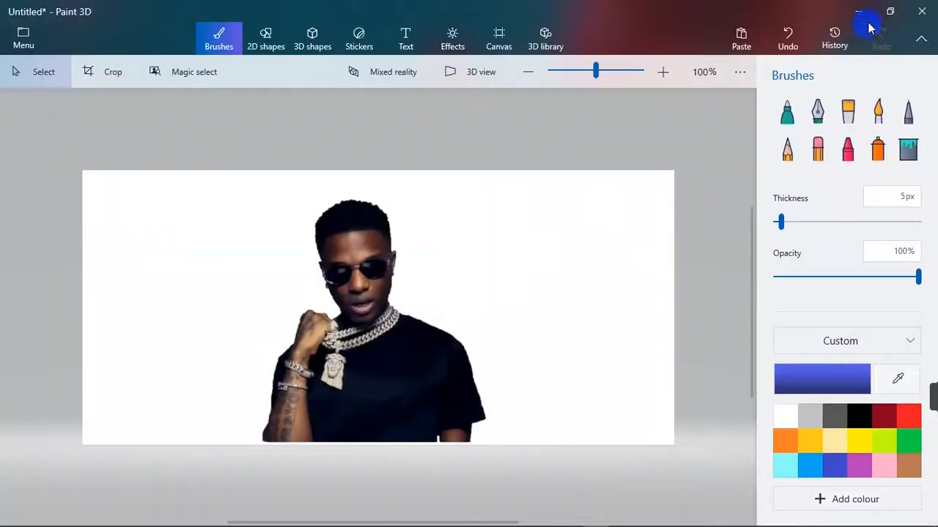
# Step: Open the saved WIZKID image from the Desktop in Photos and compare it with the canvas in Paint 3D
pyautogui.click(859, 11)
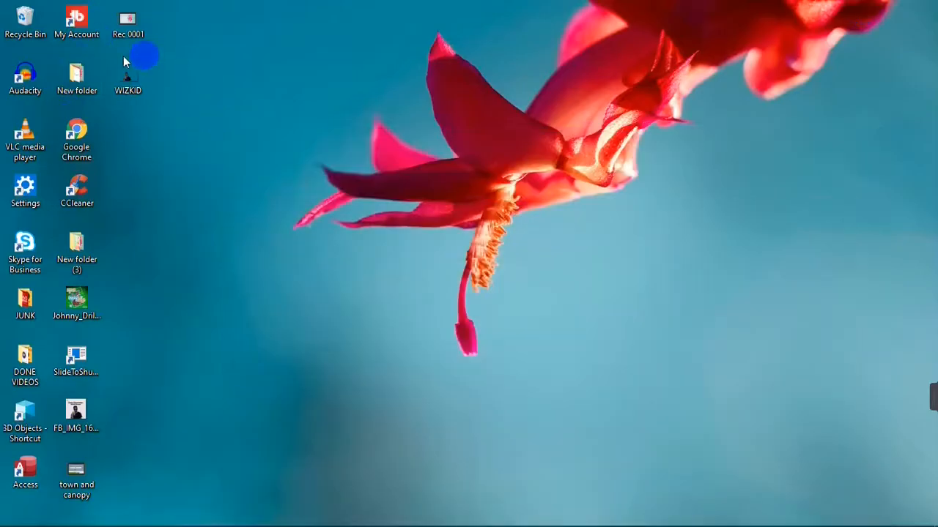
pyautogui.doubleClick(127, 73)
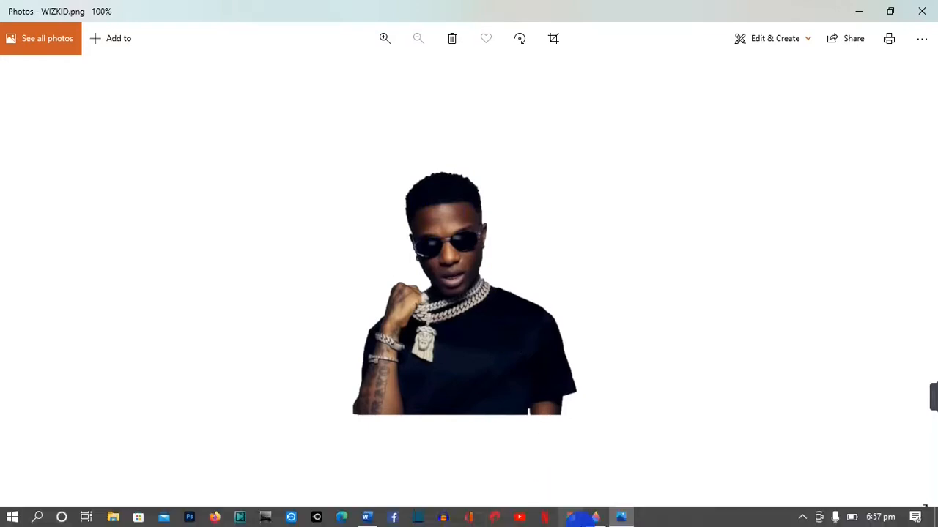
pyautogui.click(594, 522)
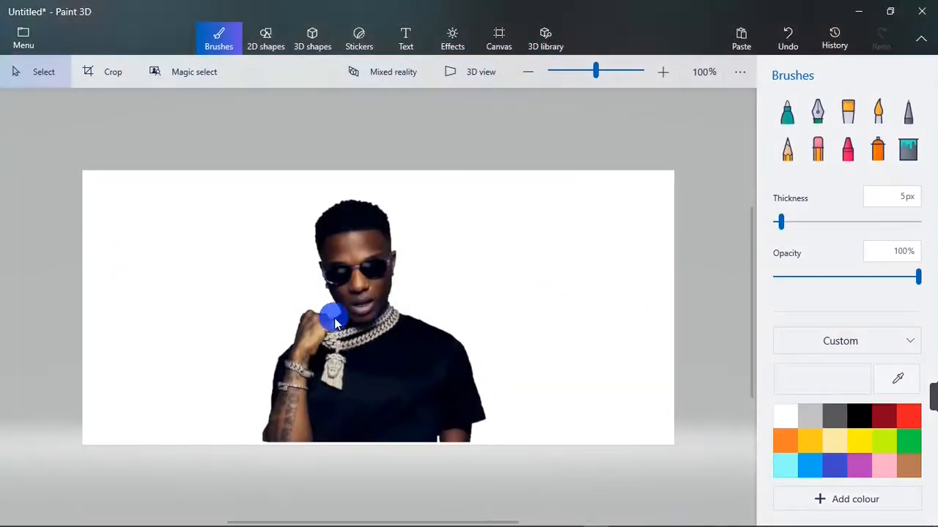
pyautogui.moveTo(666, 524)
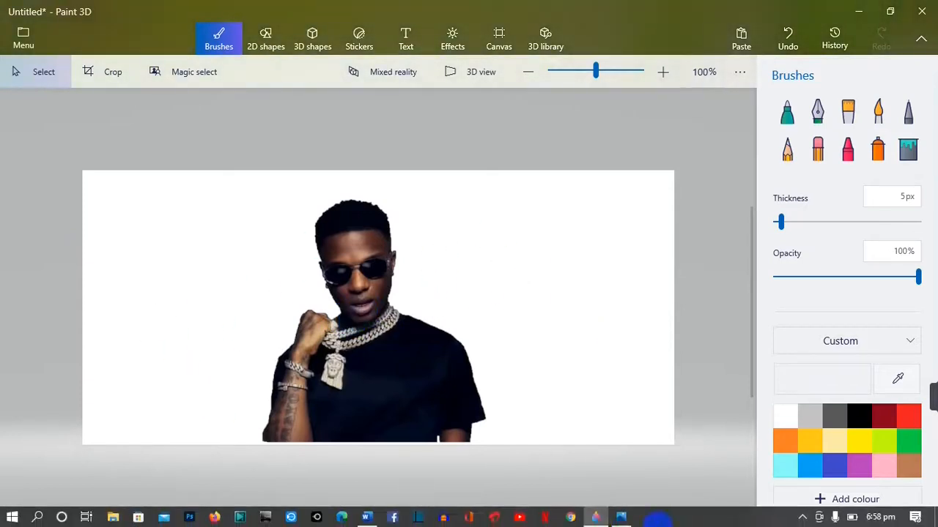
pyautogui.click(622, 519)
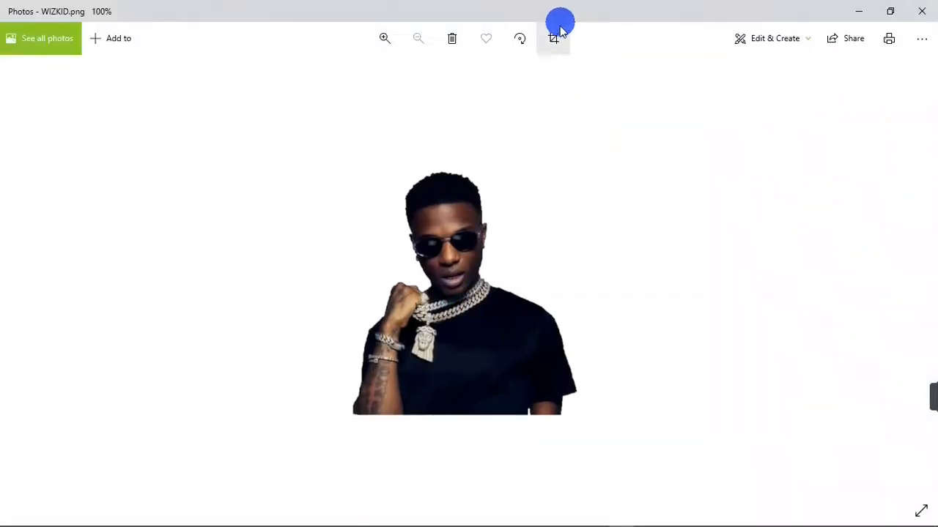
# Step: Crop the WIZKID image closely around the man, trimming the empty areas on both sides and above his head
pyautogui.click(554, 40)
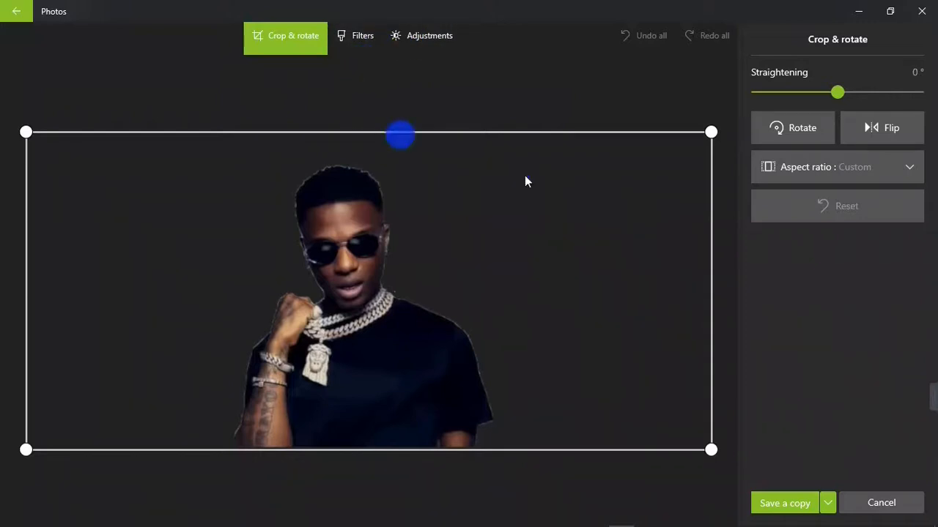
pyautogui.moveTo(705, 138); pyautogui.dragTo(493, 155)
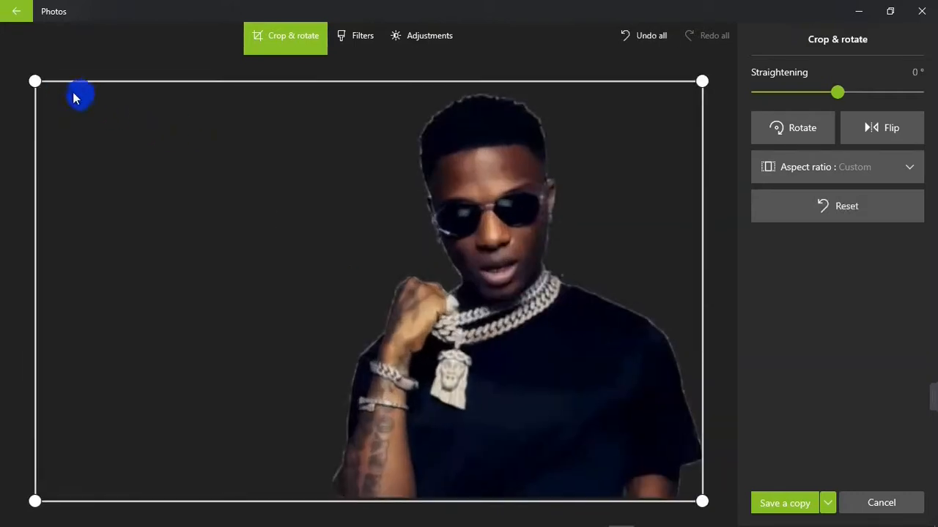
pyautogui.moveTo(35, 83)
pyautogui.mouseDown()
pyautogui.moveTo(237, 117)
pyautogui.moveTo(284, 112)
pyautogui.moveTo(293, 93)
pyautogui.moveTo(329, 89)
pyautogui.mouseUp()
pyautogui.click(365, 251)
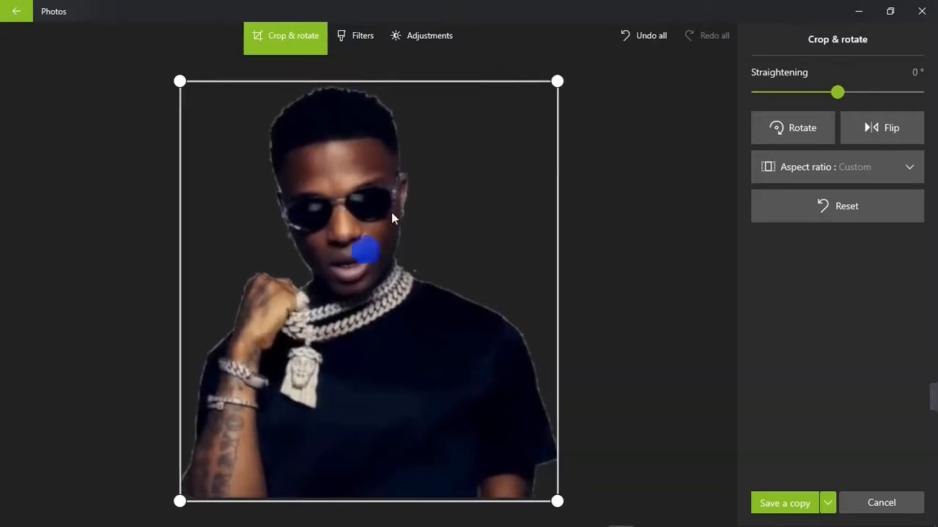
# Step: Save a copy of the cropped image to the Desktop as WIZKID1 in PNG format
pyautogui.click(778, 504)
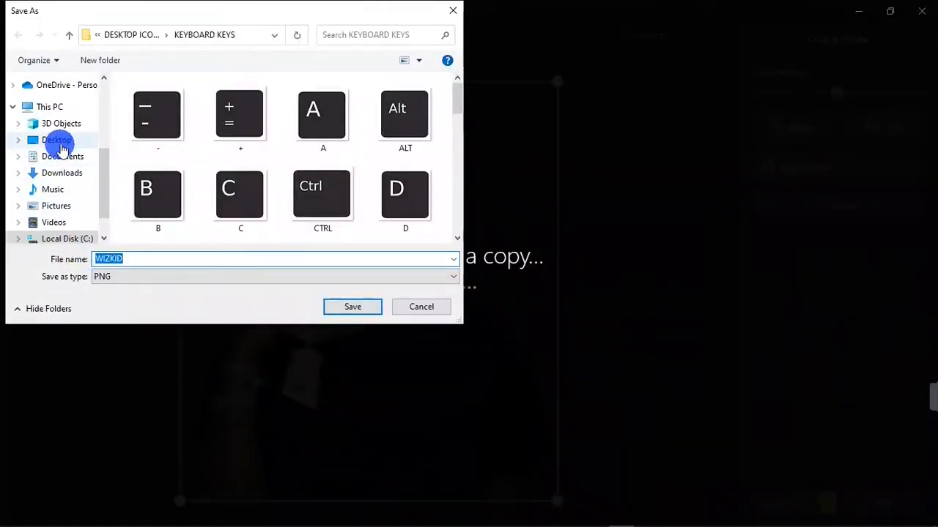
pyautogui.click(59, 142)
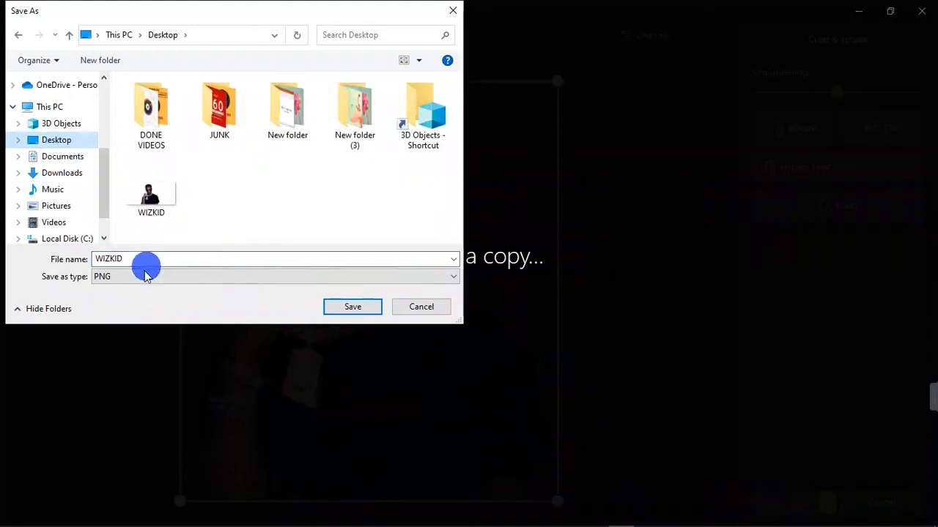
pyautogui.click(126, 259)
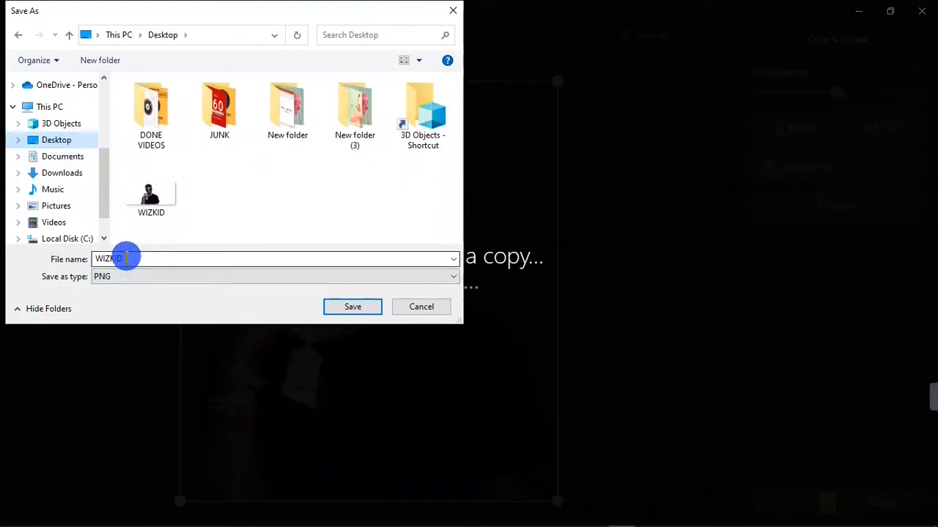
pyautogui.doubleClick(126, 258)
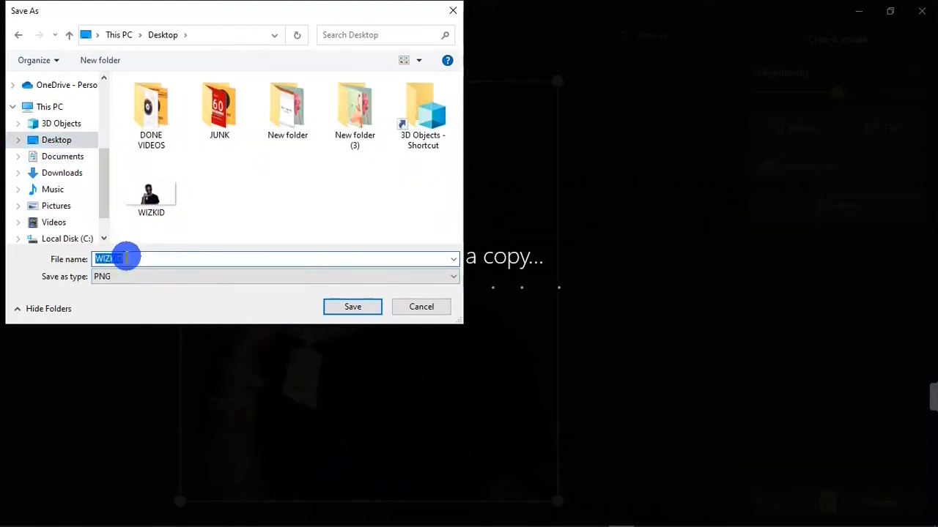
pyautogui.click(211, 257)
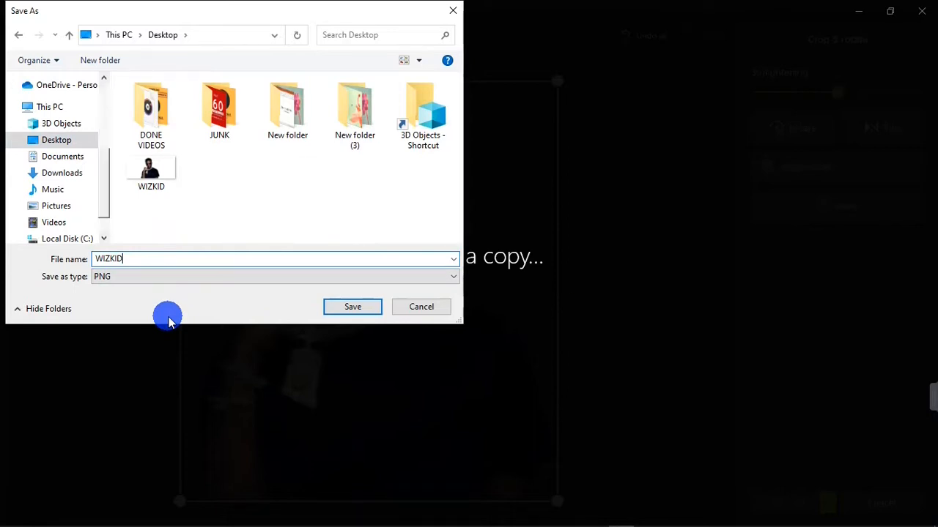
pyautogui.write('1')
pyautogui.click(350, 310)
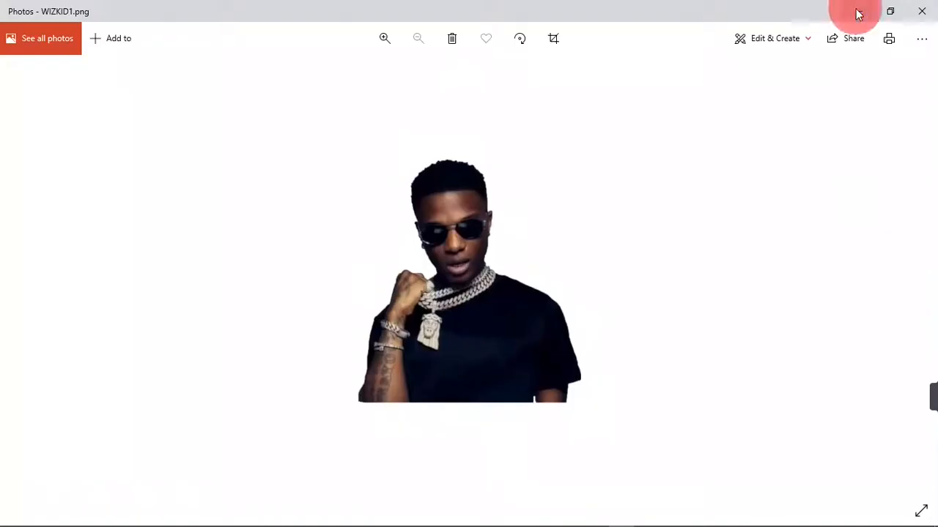
# Step: Minimize Photos and Paint 3D and switch to the blank document in Word
pyautogui.click(857, 11)
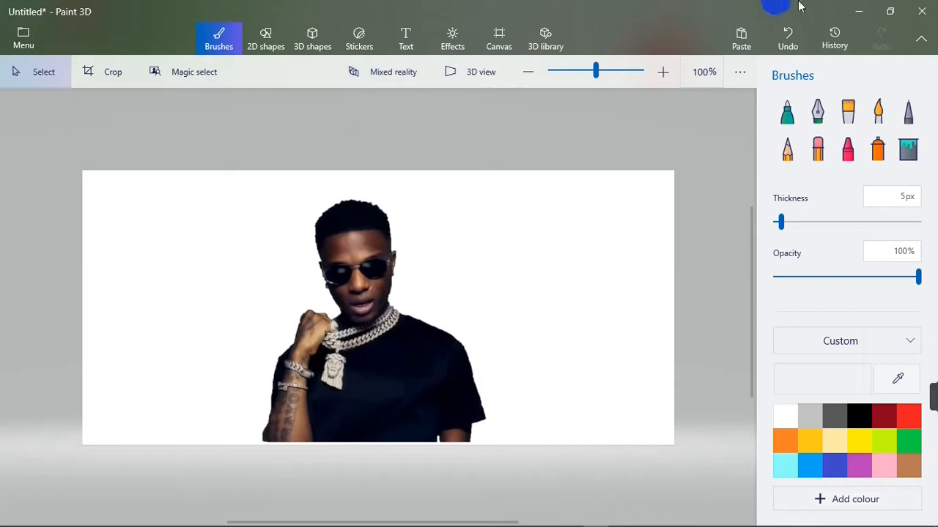
pyautogui.click(858, 11)
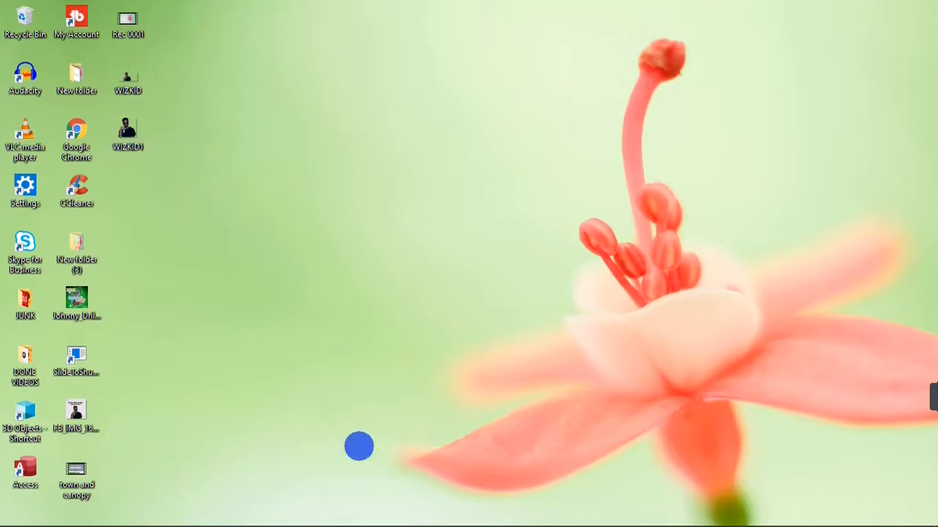
pyautogui.moveTo(443, 518)
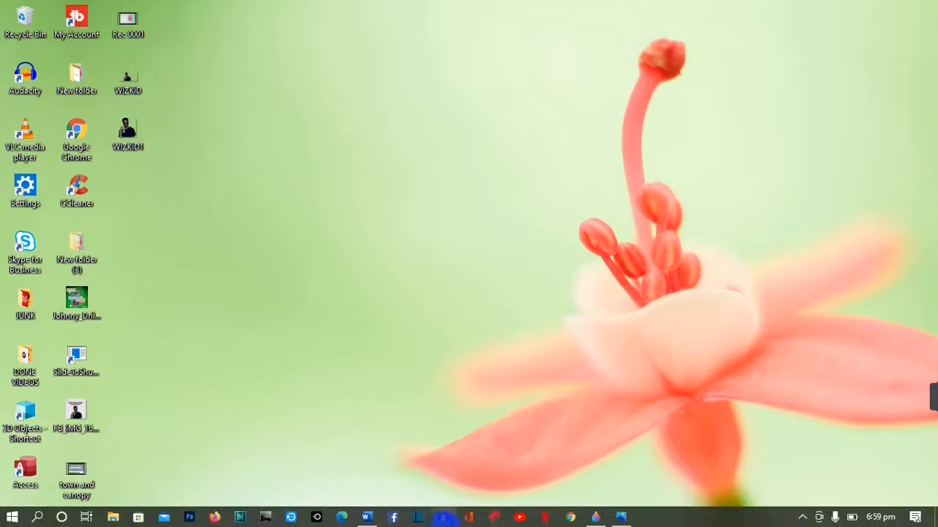
pyautogui.click(370, 520)
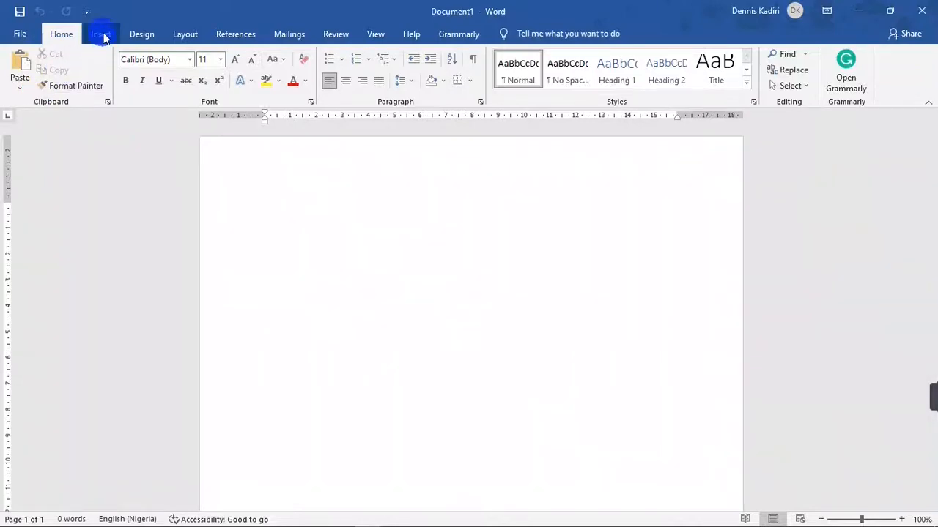
# Step: Insert the WIZKID1 picture from the Desktop into the document and move it lower on the page
pyautogui.click(102, 35)
pyautogui.click(136, 79)
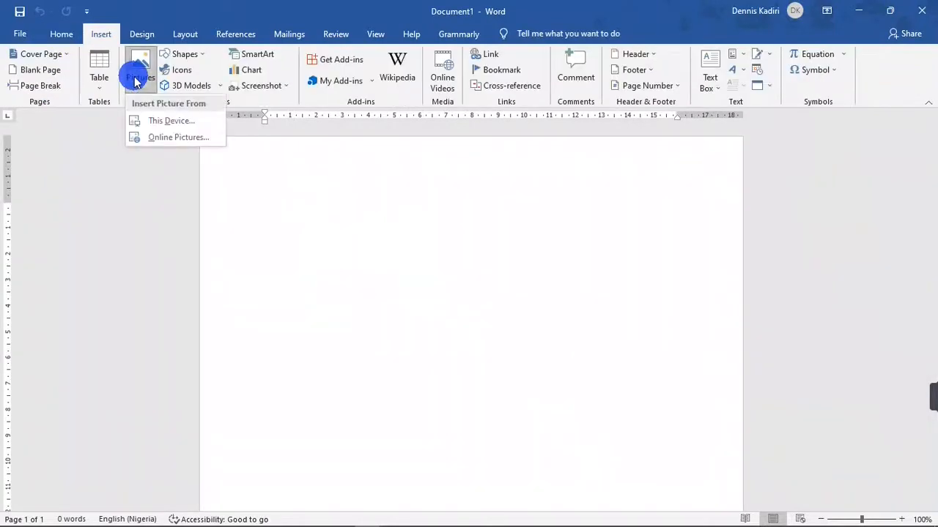
pyautogui.click(156, 123)
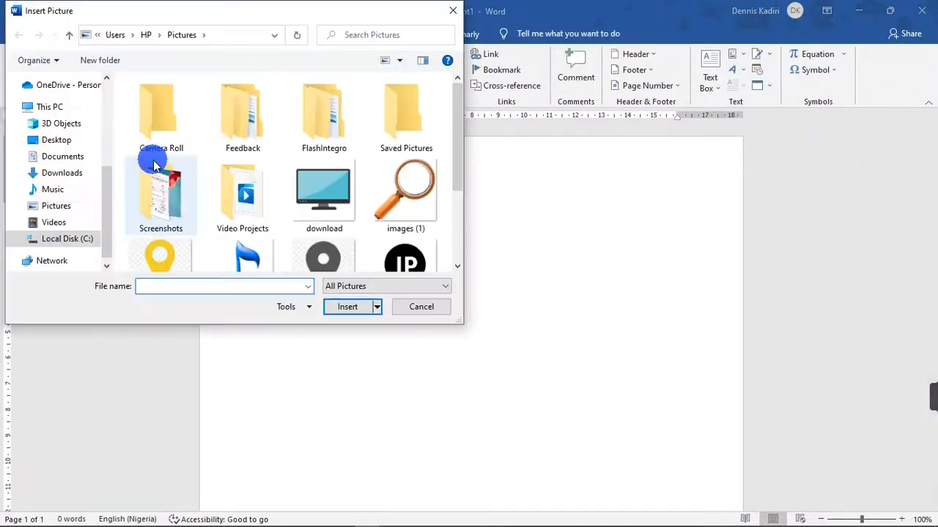
pyautogui.click(71, 142)
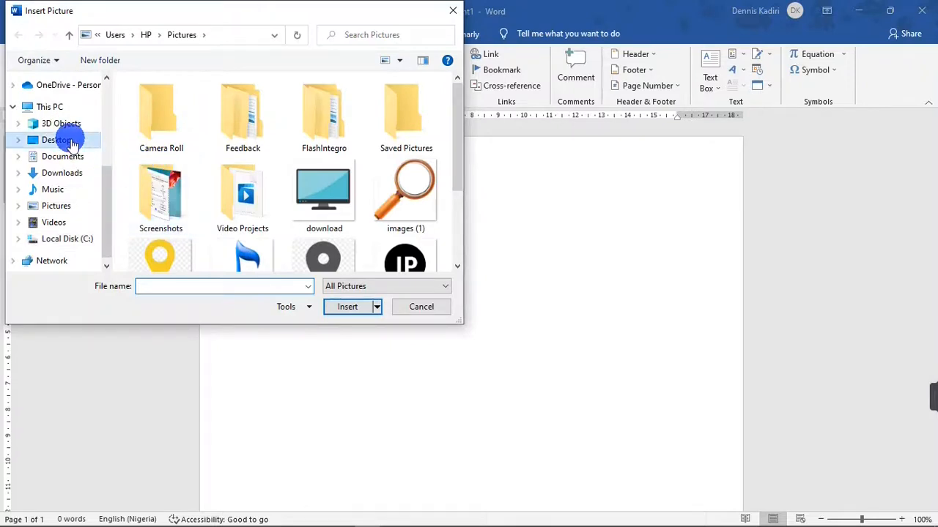
pyautogui.click(288, 184)
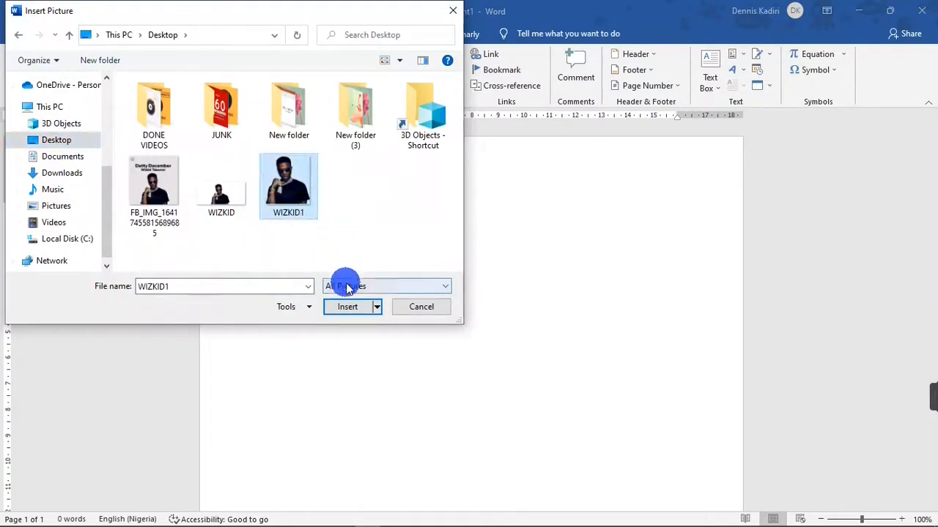
pyautogui.click(345, 307)
pyautogui.moveTo(513, 283); pyautogui.dragTo(464, 448)
# Step: Draw a rectangle about 15 cm wide and 13.8 cm high over the picture and set its text wrapping to place it behind the man
pyautogui.click(100, 34)
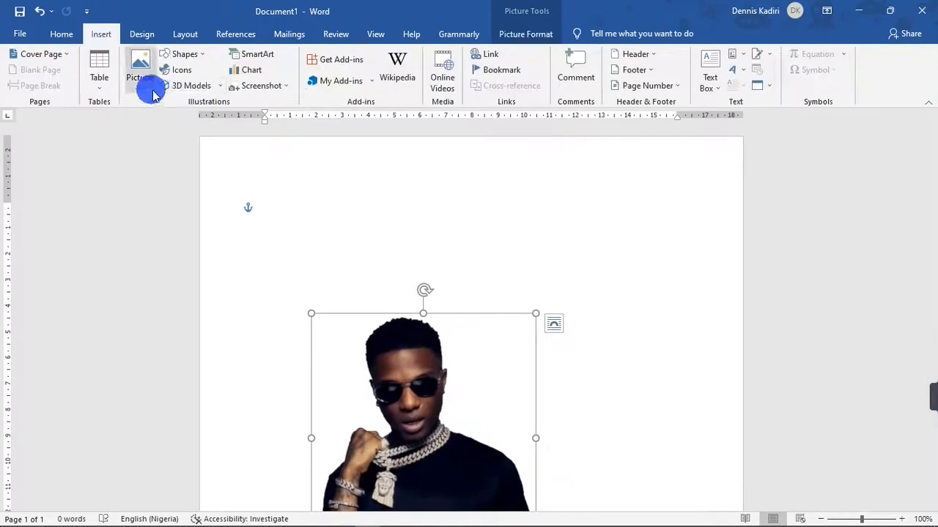
pyautogui.click(183, 55)
pyautogui.click(211, 85)
pyautogui.moveTo(274, 229); pyautogui.dragTo(663, 487)
pyautogui.click(595, 69)
pyautogui.click(605, 170)
# Step: Move the man's picture to the middle of the blue rectangle's lower edge and deselect it
pyautogui.moveTo(438, 371); pyautogui.dragTo(484, 399)
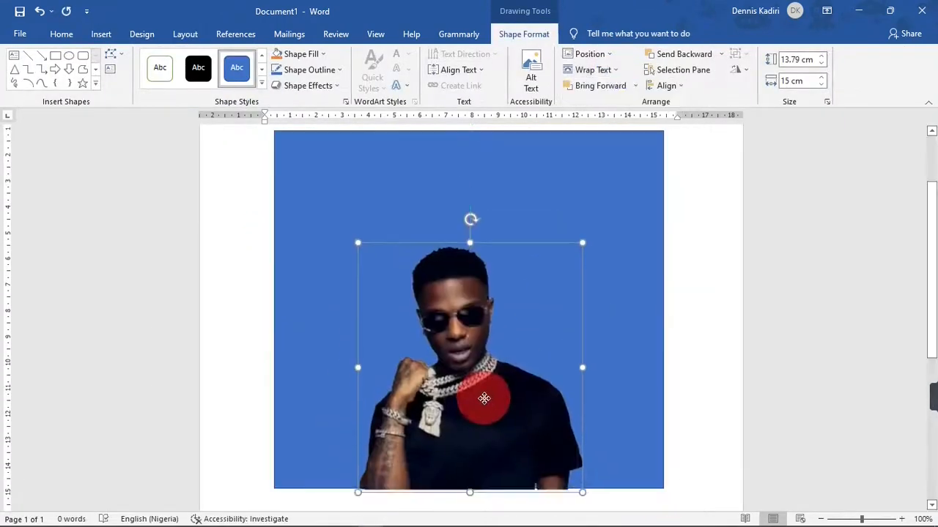
pyautogui.click(812, 439)
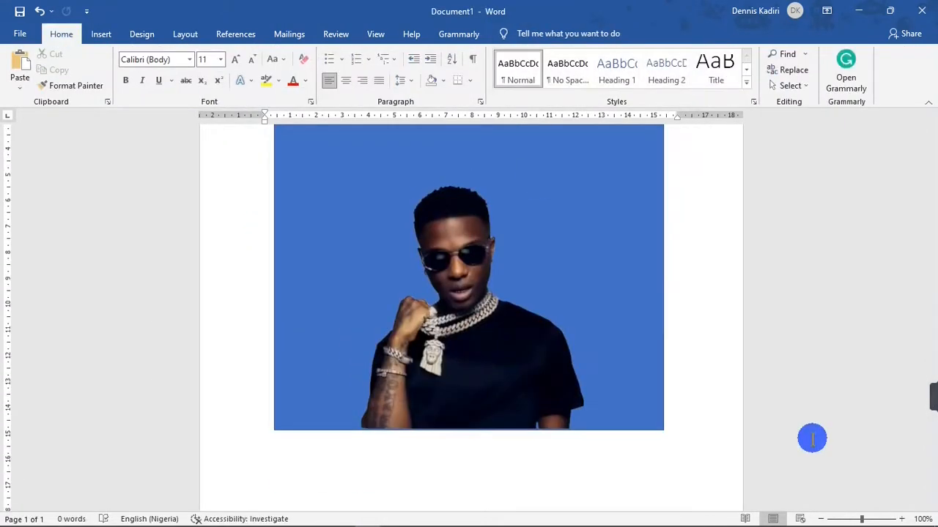